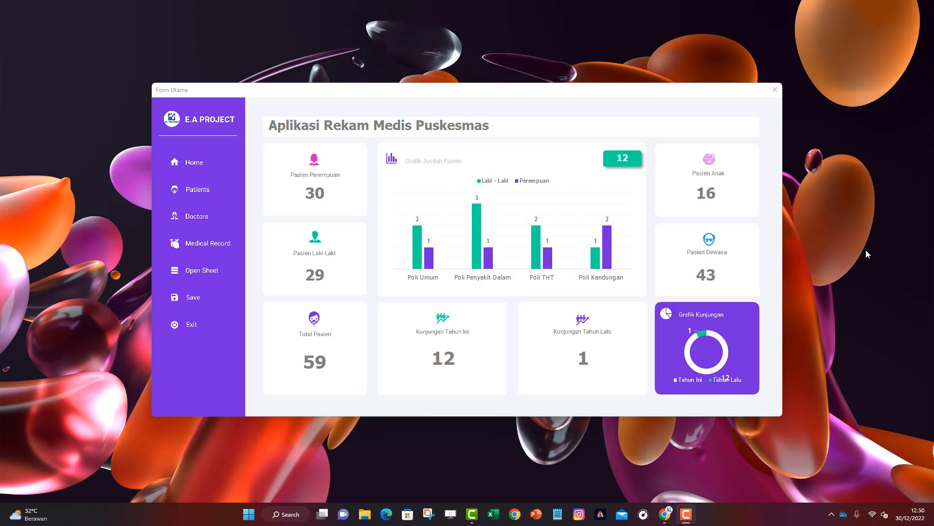
Focus the records app and show the Patients table listing all registered patients
click(190, 168)
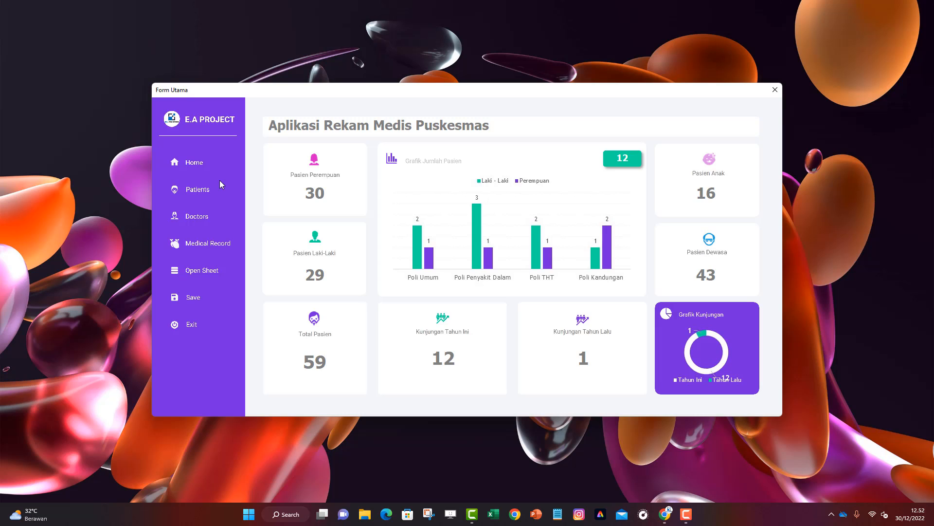
click(191, 192)
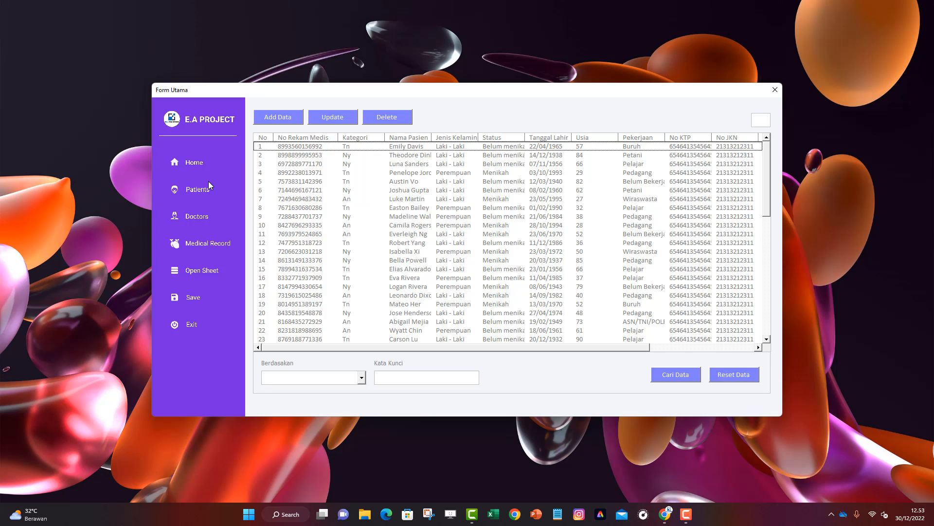
click(278, 121)
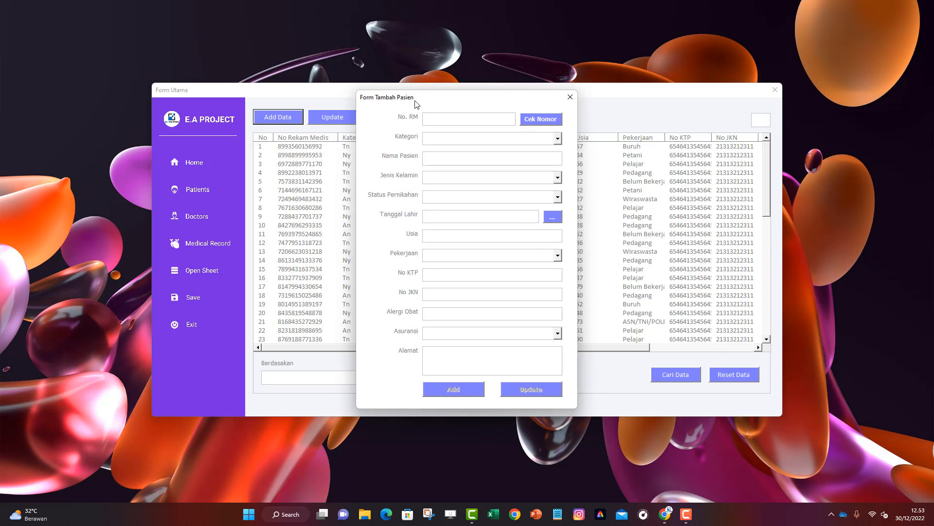
drag(415, 98, 481, 106)
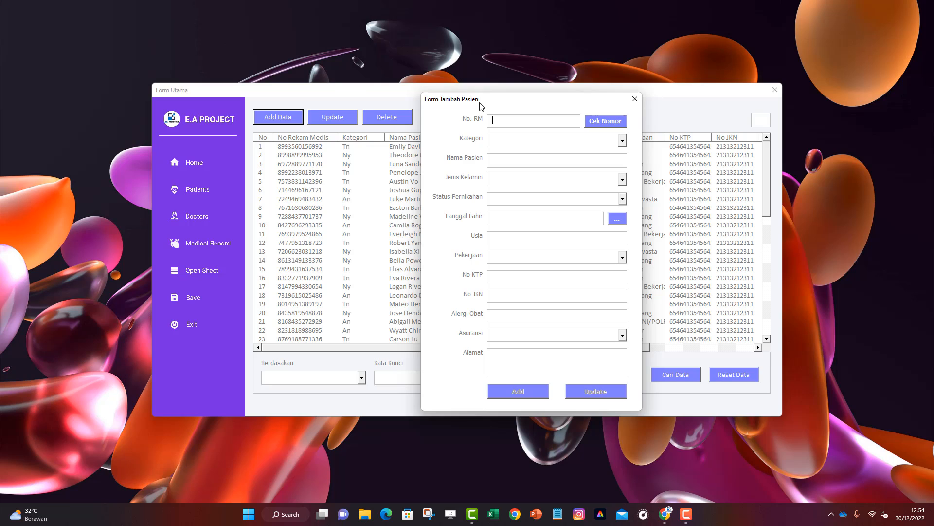
text(8998899995953)
key(Tab)
click(605, 122)
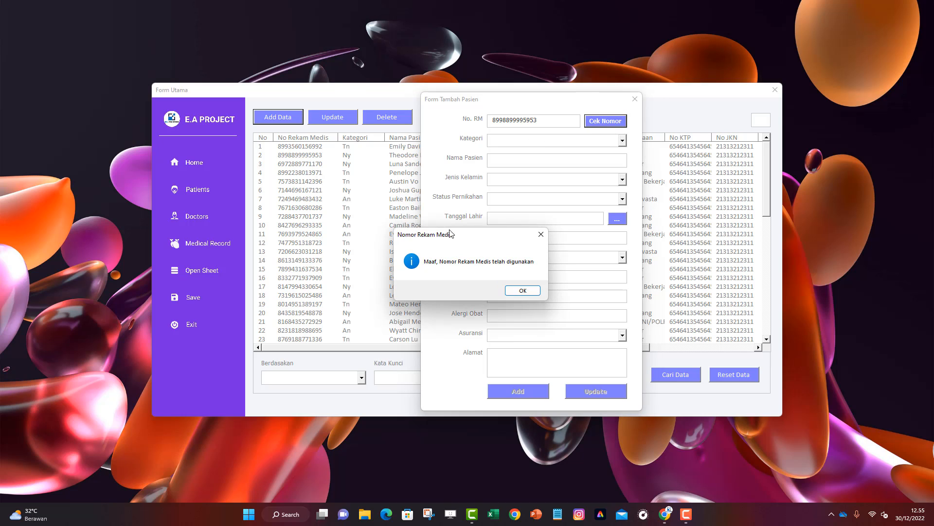
drag(450, 233, 541, 193)
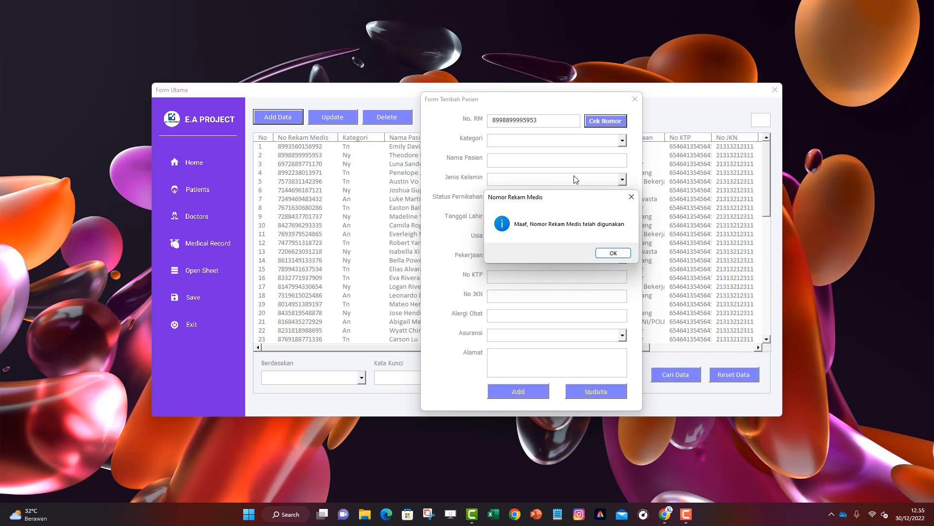
click(613, 252)
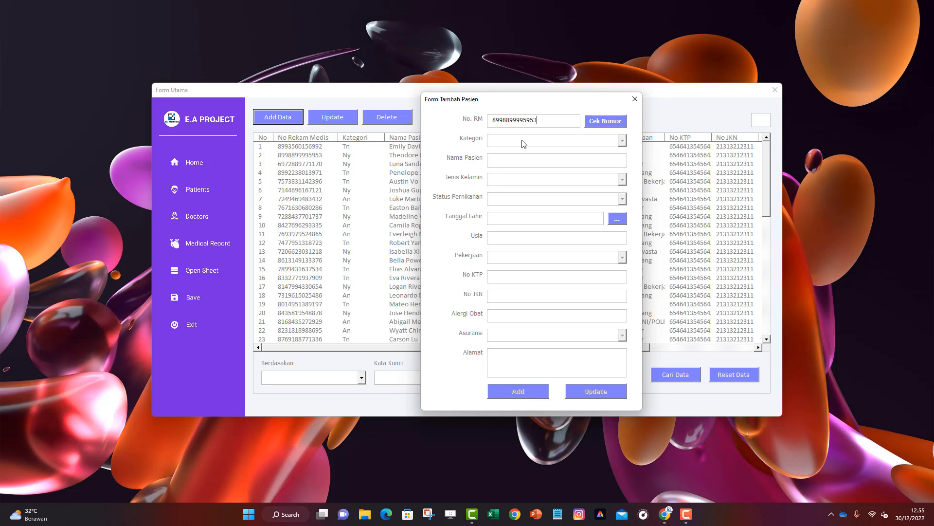
drag(551, 120, 455, 120)
key(BackSpace)
key(ctrl+v)
click(607, 124)
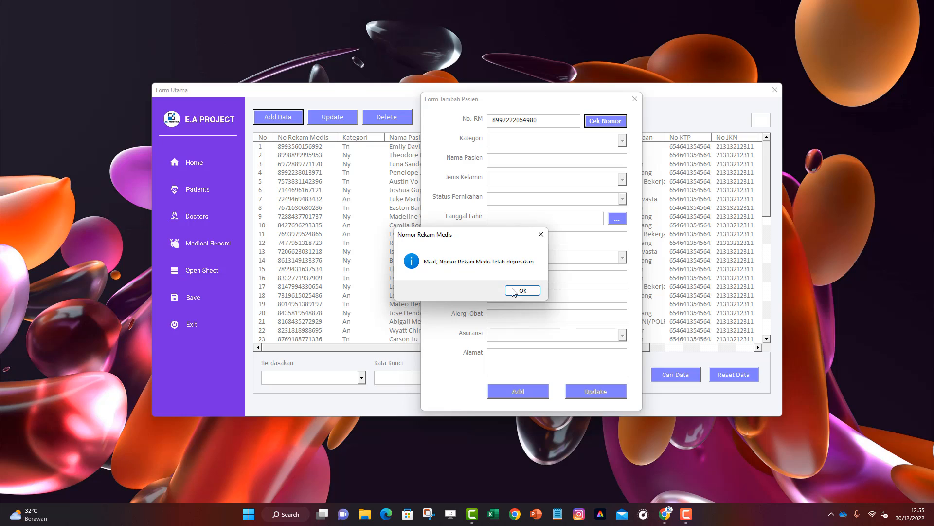
click(517, 291)
drag(561, 118, 489, 121)
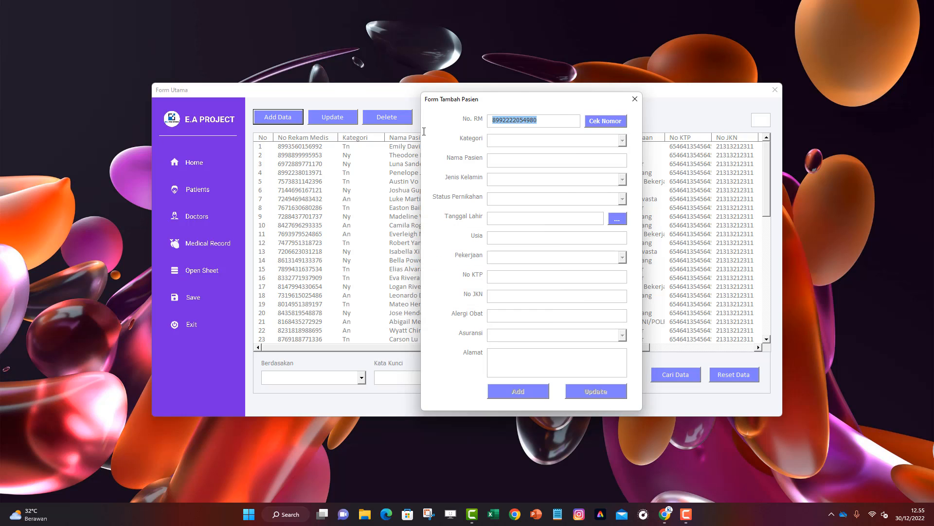
key(BackSpace)
text(8997004760011)
key(Return)
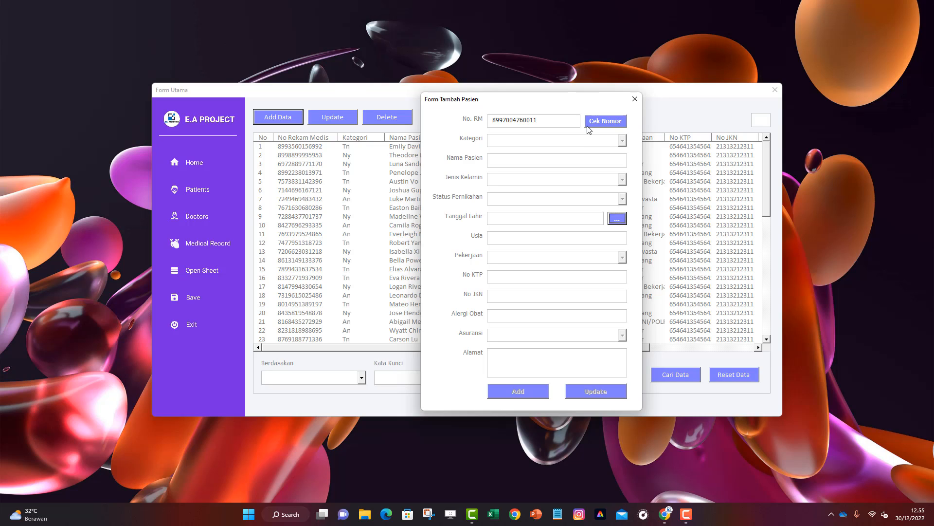
click(603, 123)
drag(474, 239, 531, 221)
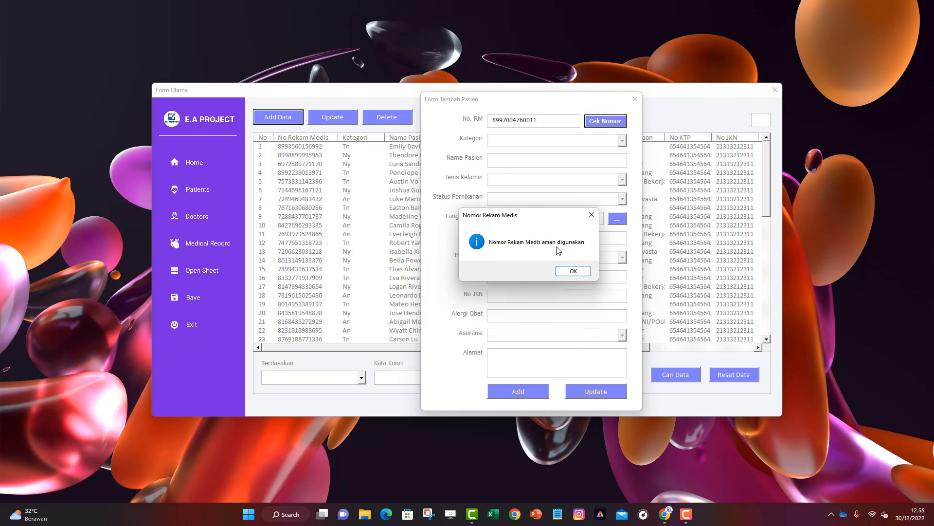
click(571, 271)
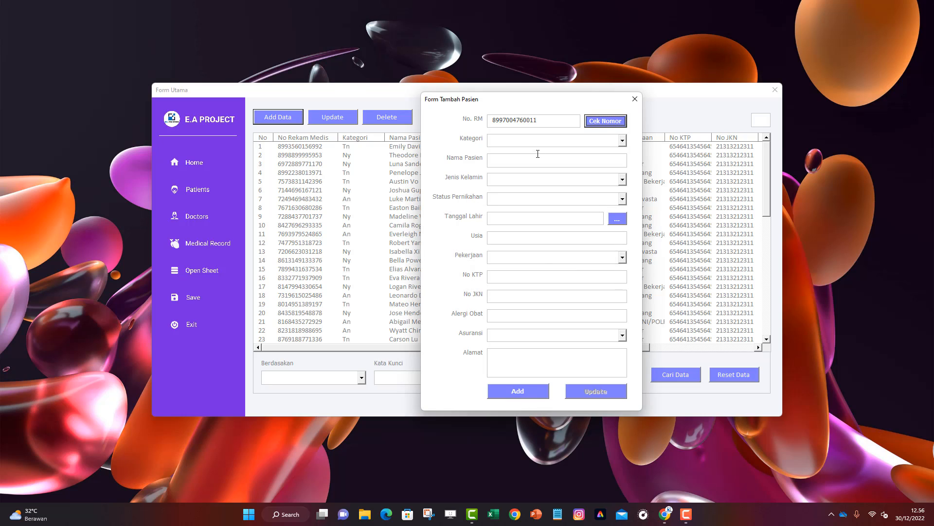
Set category An, enter the patient's name, gender Laki - Laki, status Belum menikah
click(619, 142)
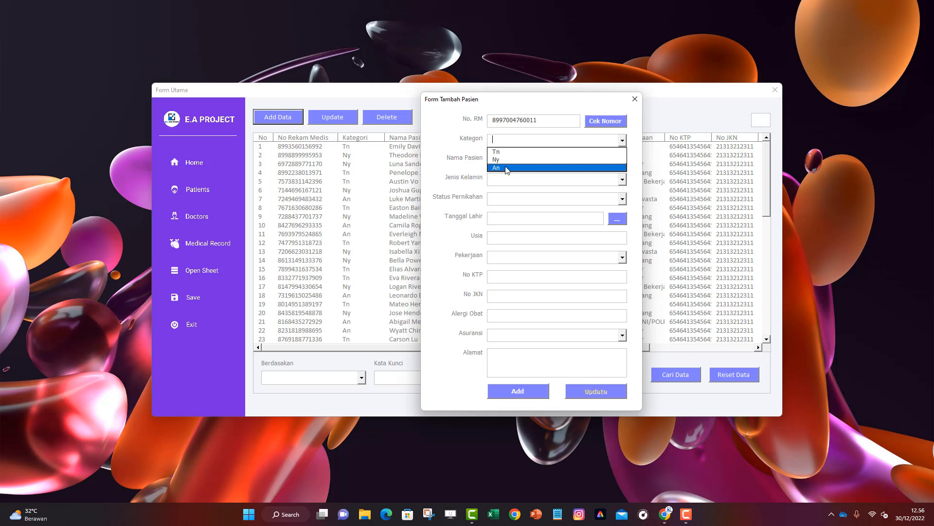
click(507, 168)
click(514, 158)
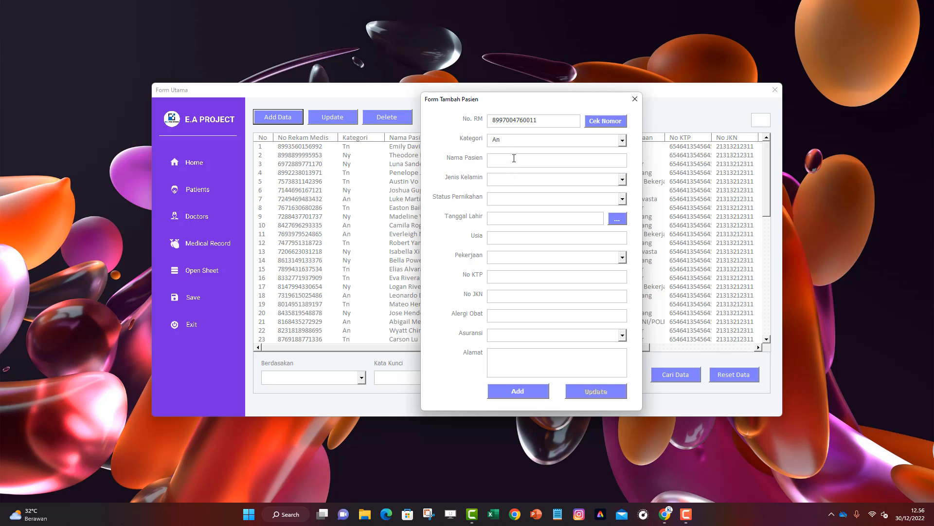
click(623, 180)
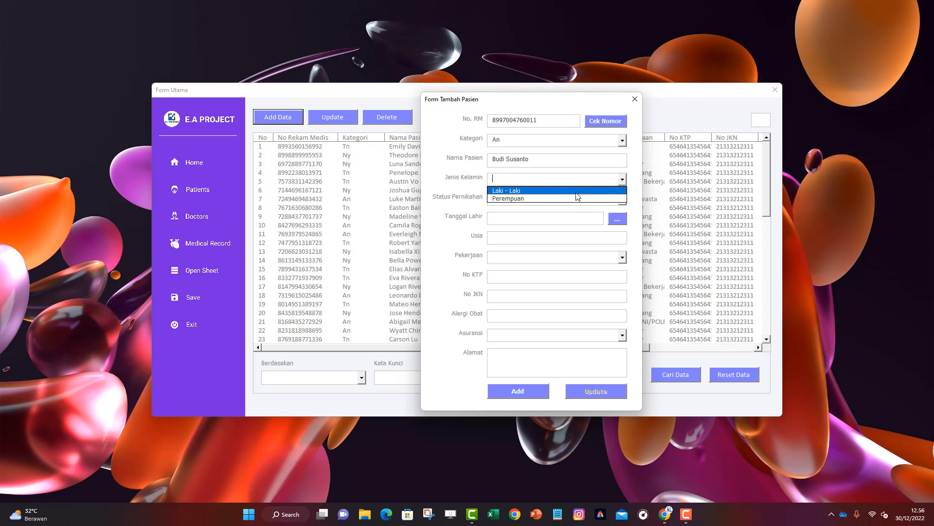
click(576, 193)
click(623, 199)
click(576, 217)
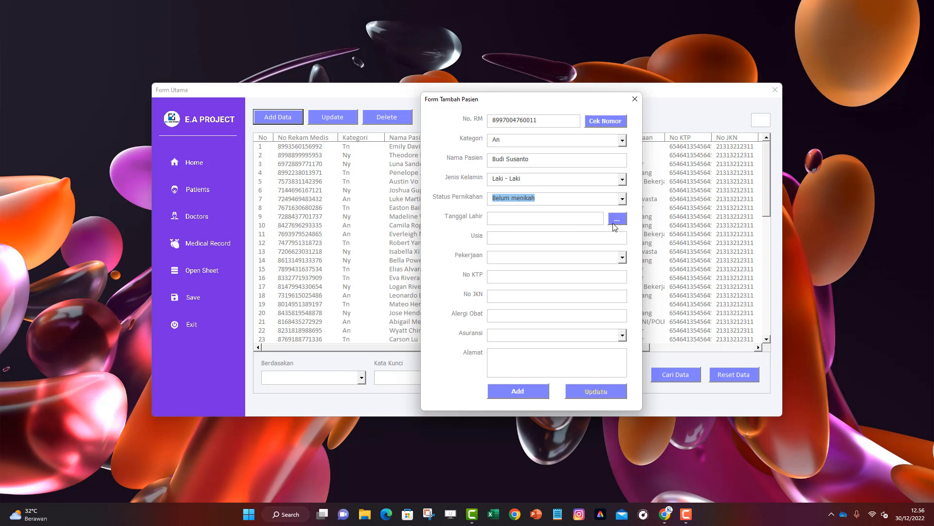
Set the date of birth to 16 October 2008 in the calendar picker
click(617, 219)
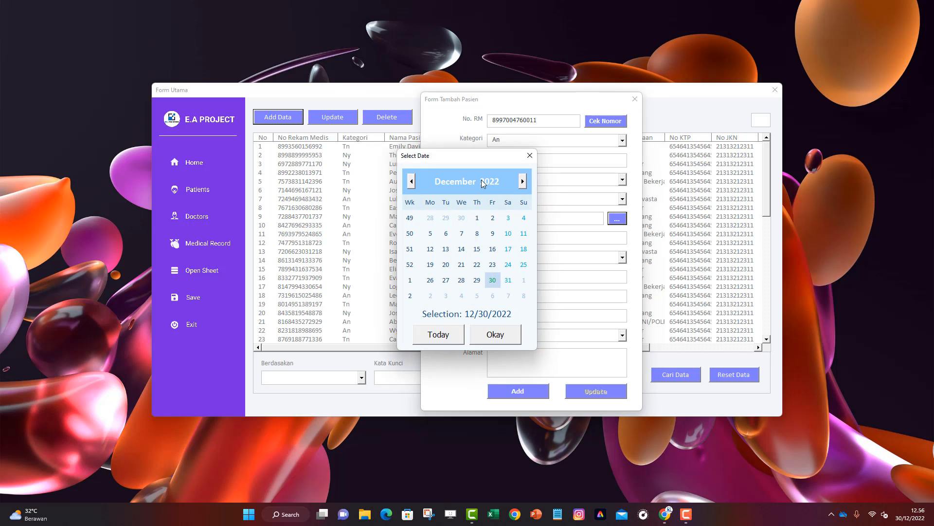
click(483, 183)
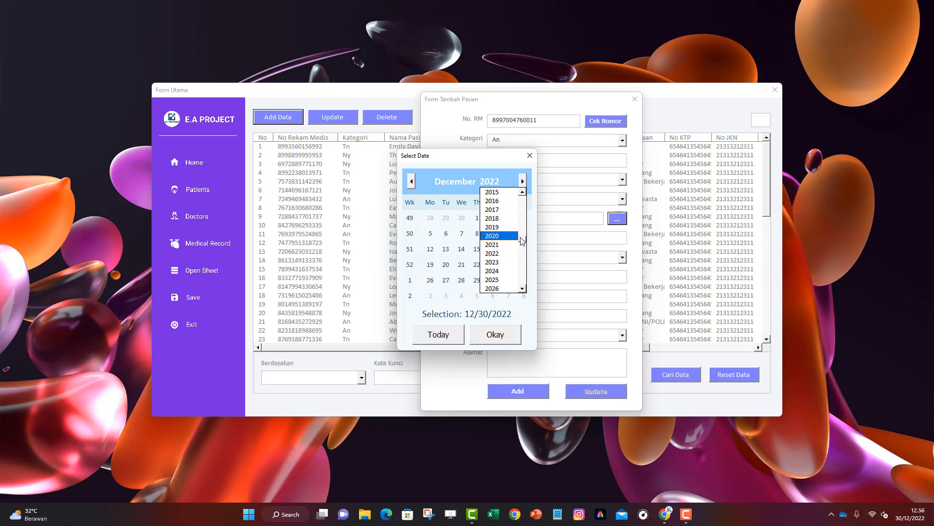
scroll(501, 243, up, 4)
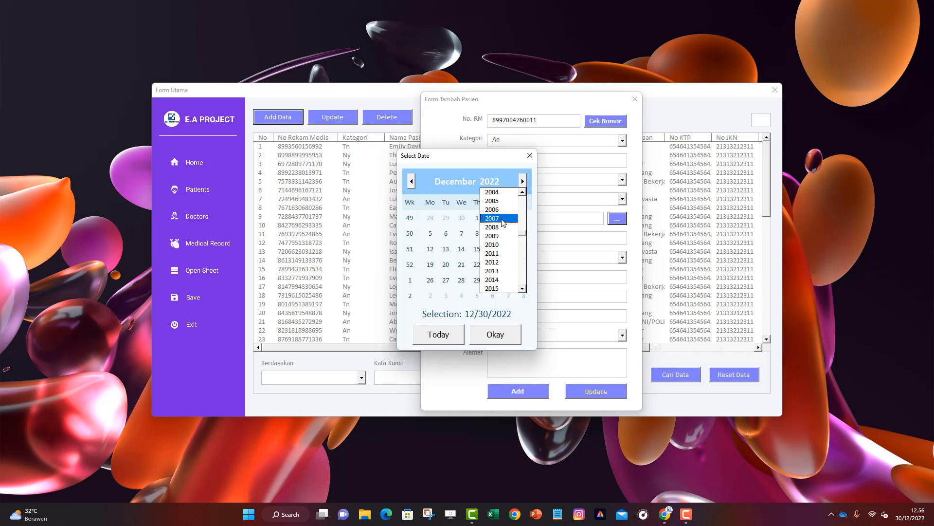
click(502, 227)
click(456, 184)
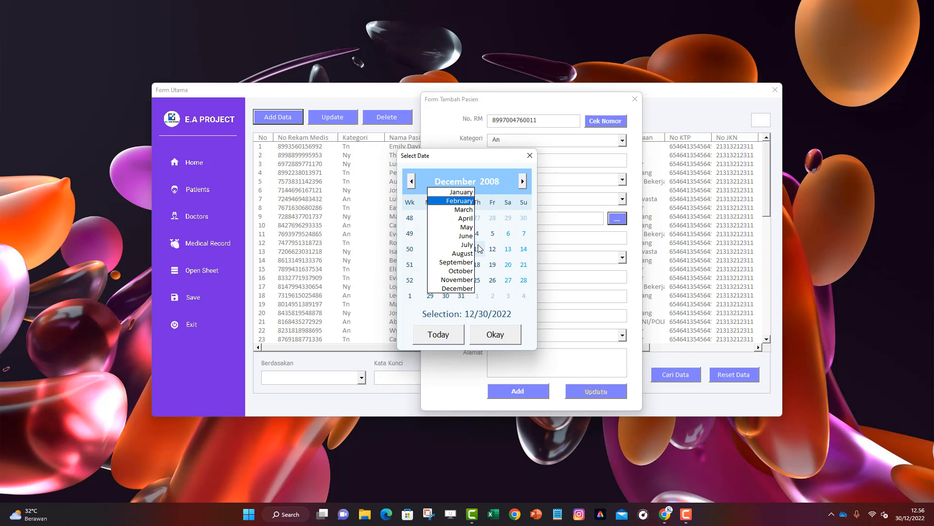
click(465, 270)
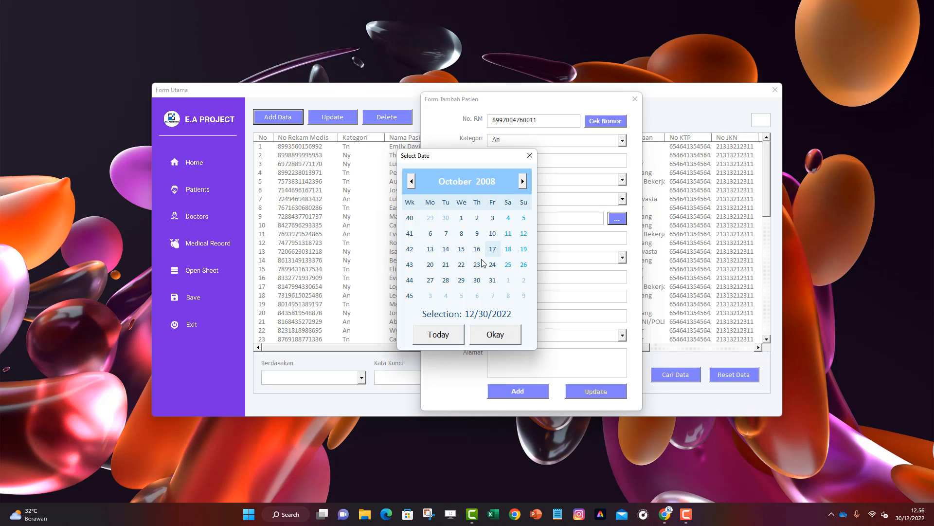
click(477, 248)
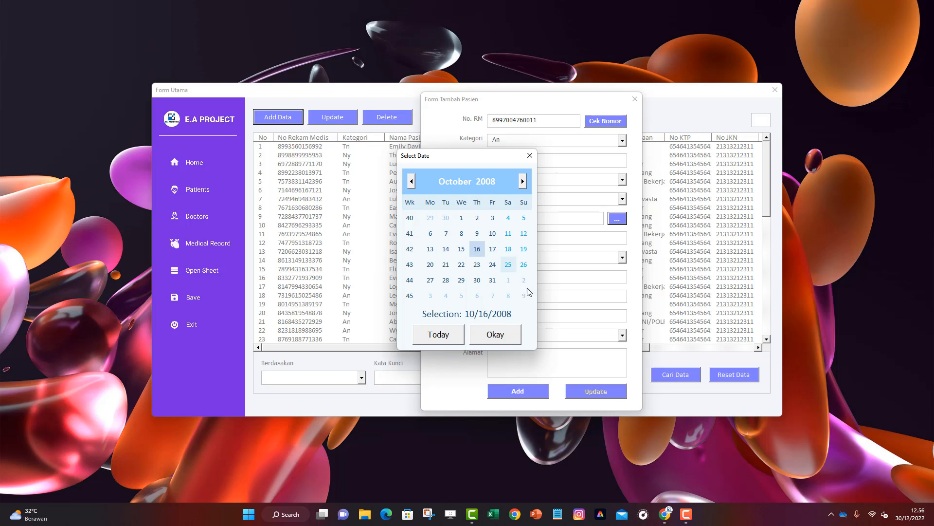
click(501, 337)
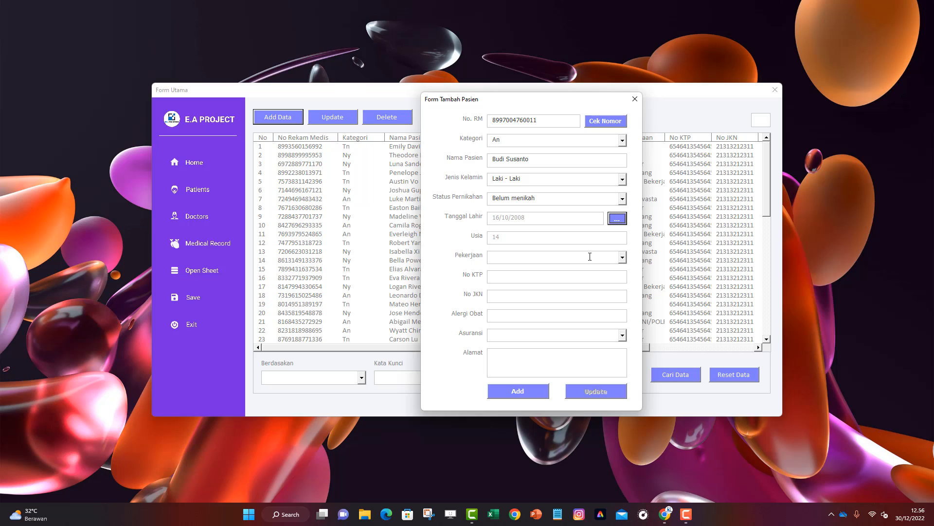
Set occupation Pelajar, enter the national ID and JKN numbers, and allergy 'Tidak ada'
click(622, 257)
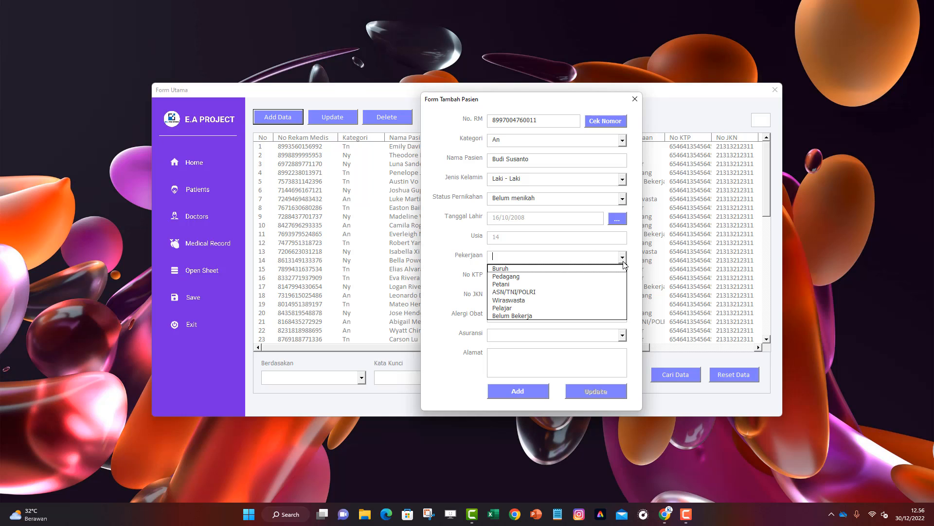
click(509, 308)
click(538, 276)
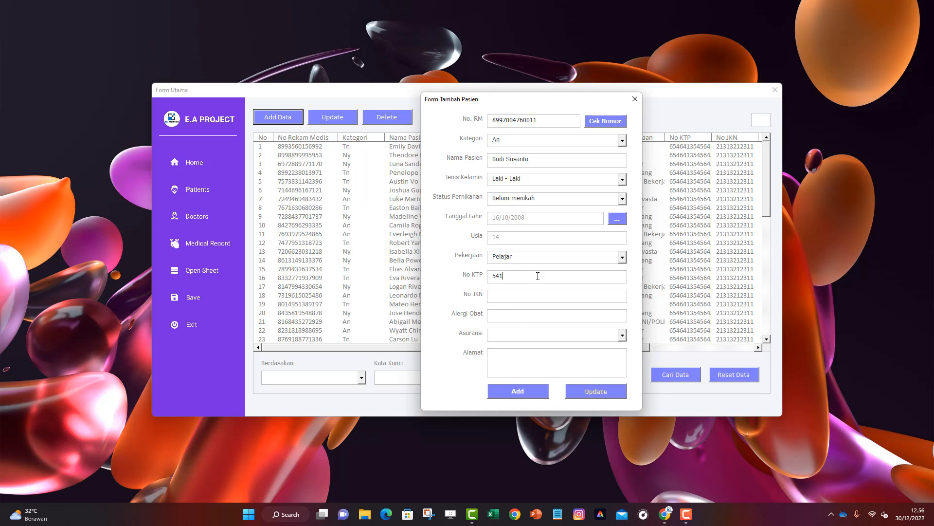
key(BackSpace)
key(BackSpace)
key(BackSpace)
key(BackSpace)
key(BackSpace)
key(BackSpace)
key(BackSpace)
click(519, 294)
Choose ASKES insurance and fill in the patient's address
click(622, 335)
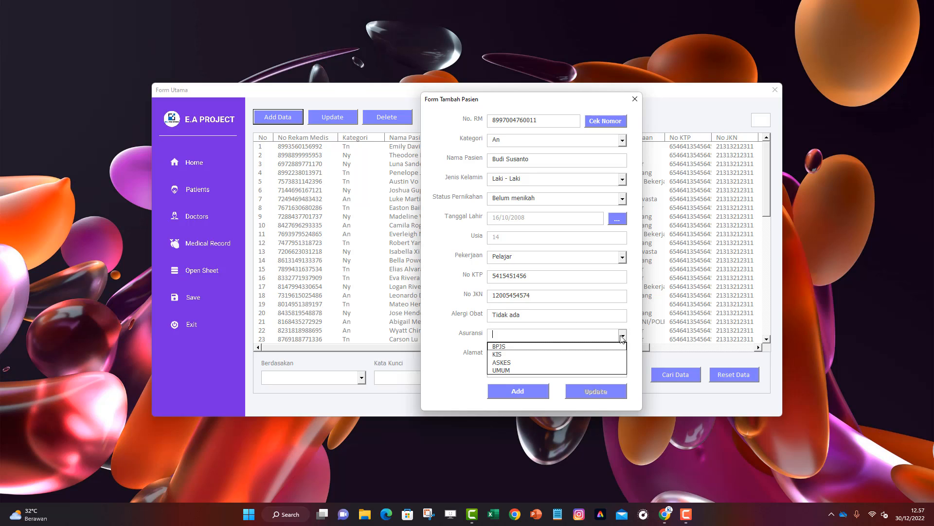
click(501, 347)
click(502, 361)
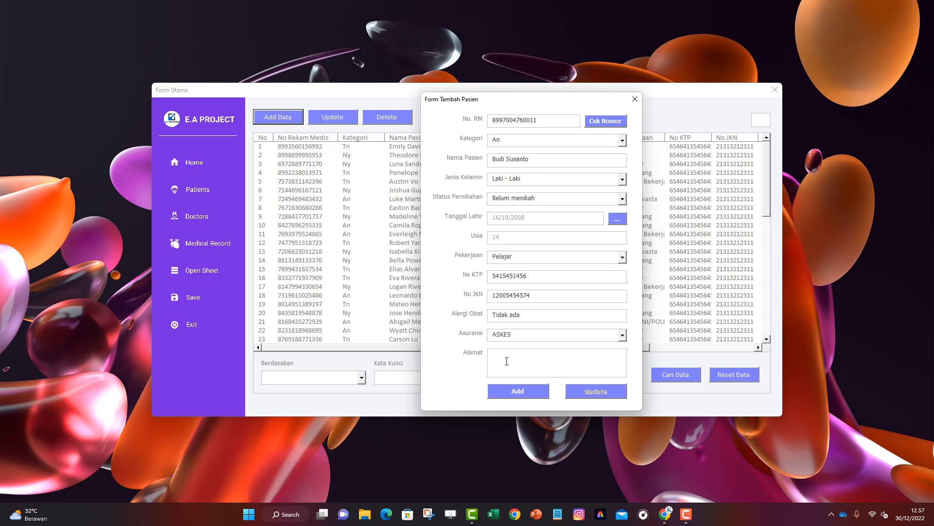
text(Jember)
Add the new patient, acknowledge the 'Data pasien' message, and close Form Tambah Pasien
click(530, 393)
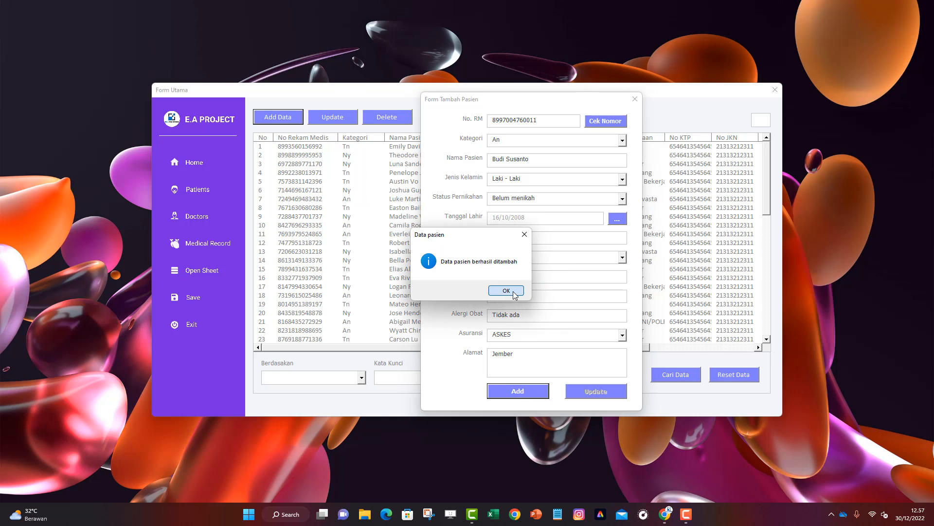
click(508, 291)
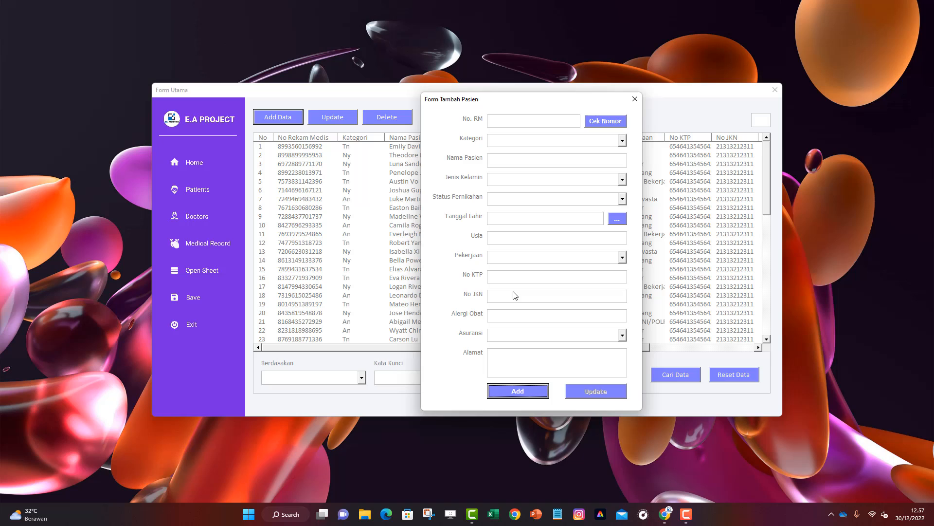
click(635, 98)
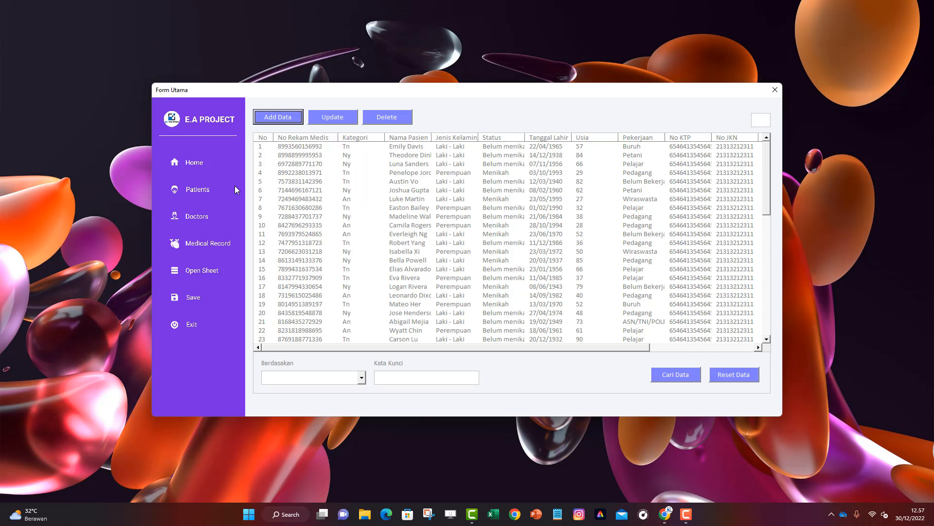
View the Home dashboard, then return to Patients and select the new patient in row 60
click(202, 162)
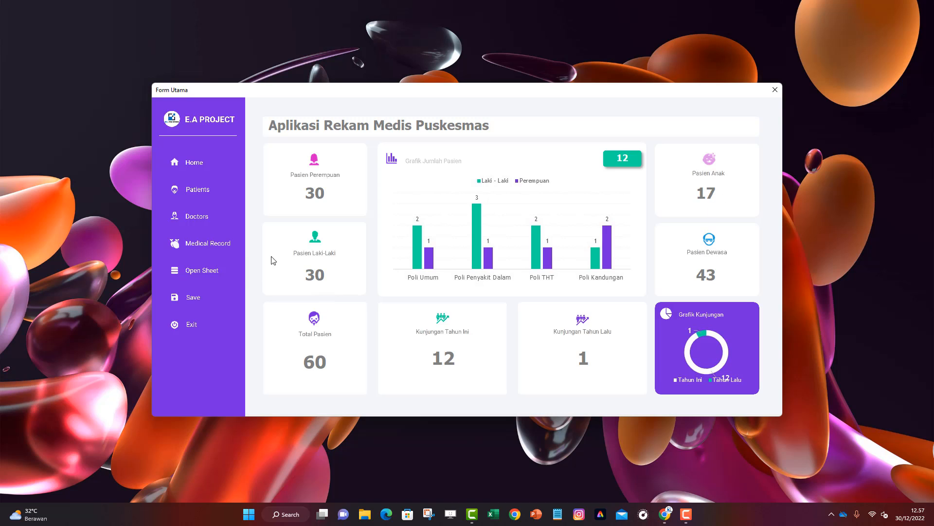
click(203, 195)
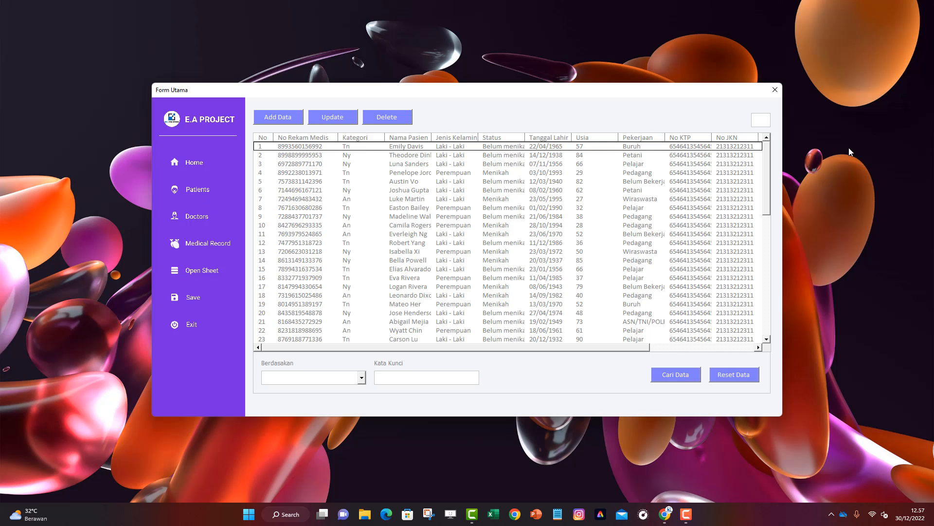
drag(767, 166, 767, 309)
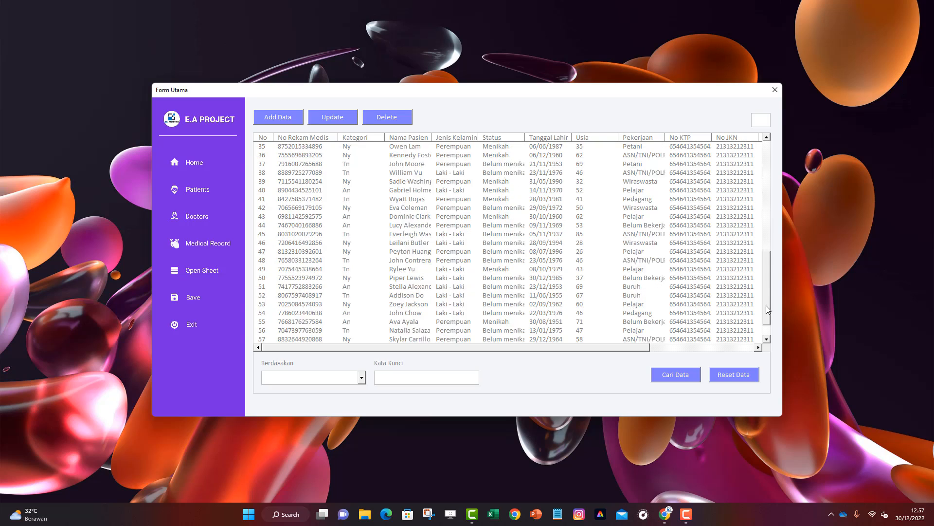
scroll(767, 309, down, 1)
click(418, 341)
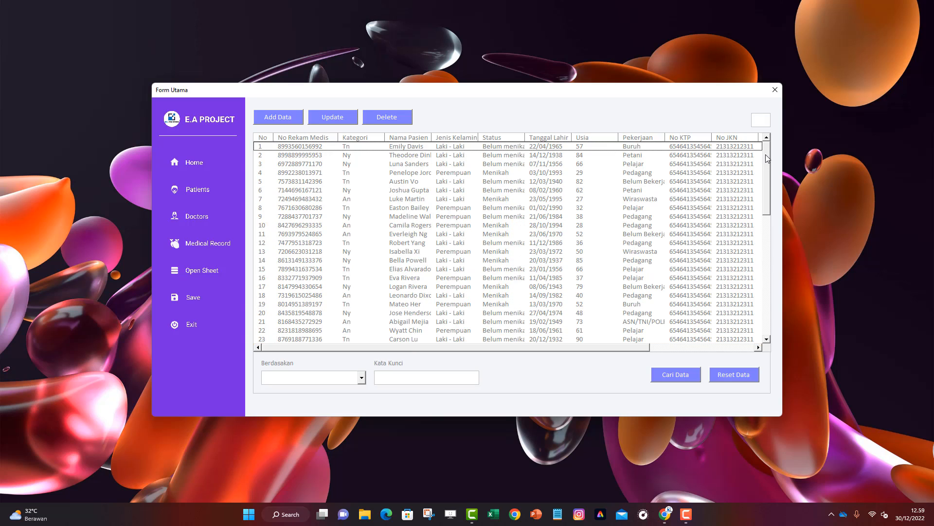
drag(768, 168, 773, 301)
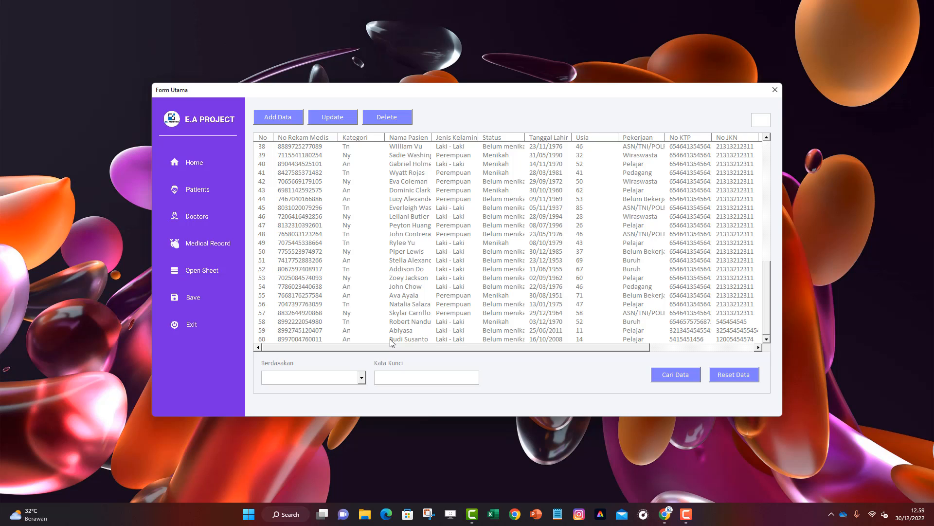
click(393, 341)
Append a surname to row 60's patient name and save the confirmed update
click(341, 119)
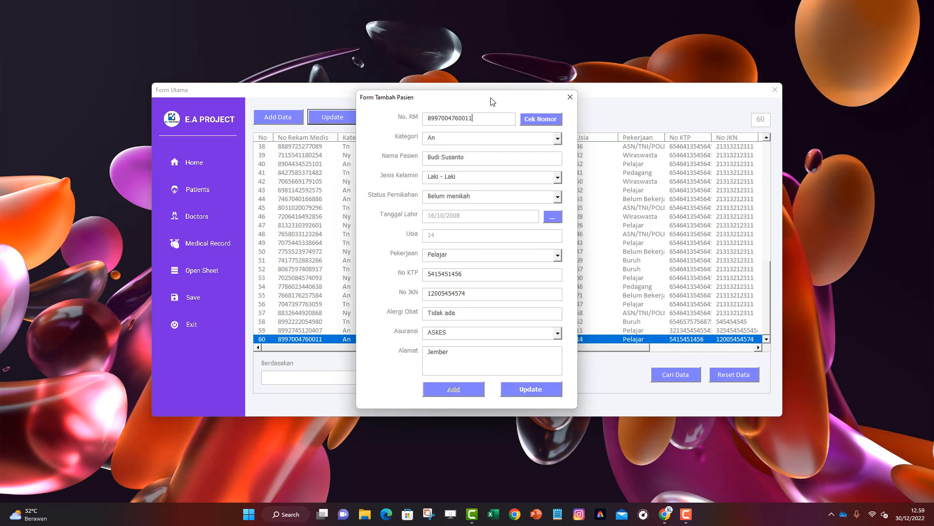
mouse_move(484, 93)
mouse_down()
mouse_move(472, 86)
mouse_move(482, 90)
mouse_move(475, 100)
mouse_up()
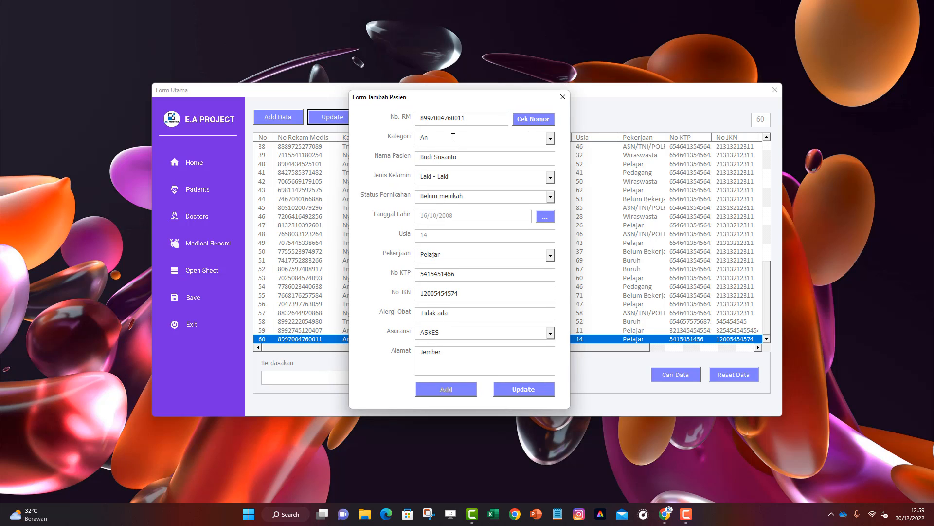
click(486, 155)
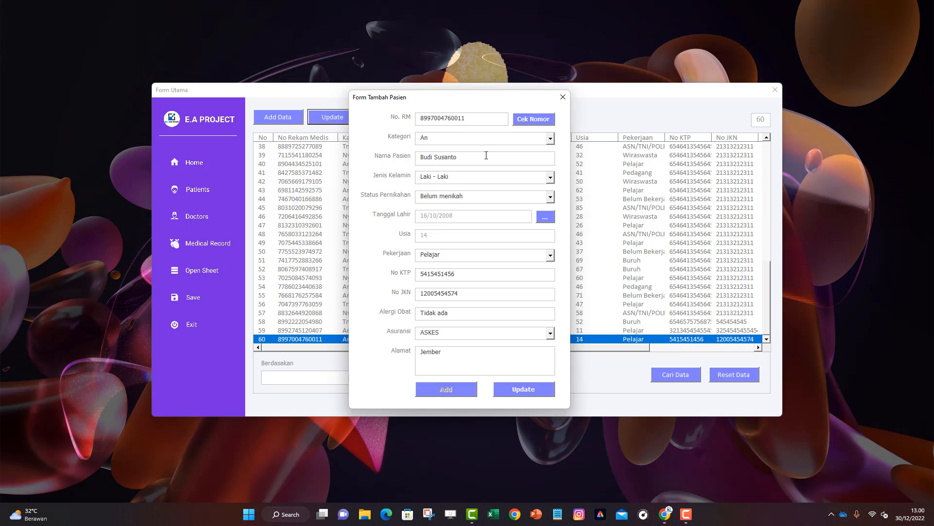
text(Su)
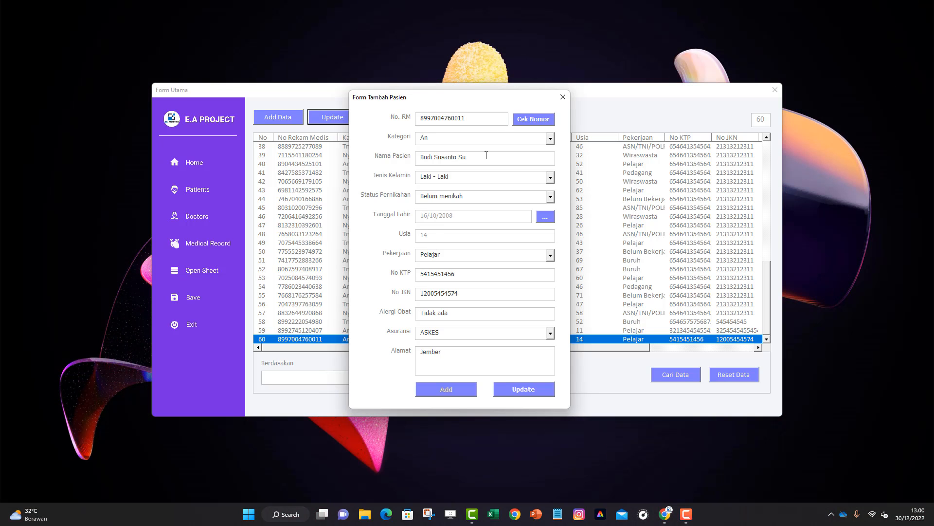
text(rono)
click(533, 387)
click(564, 96)
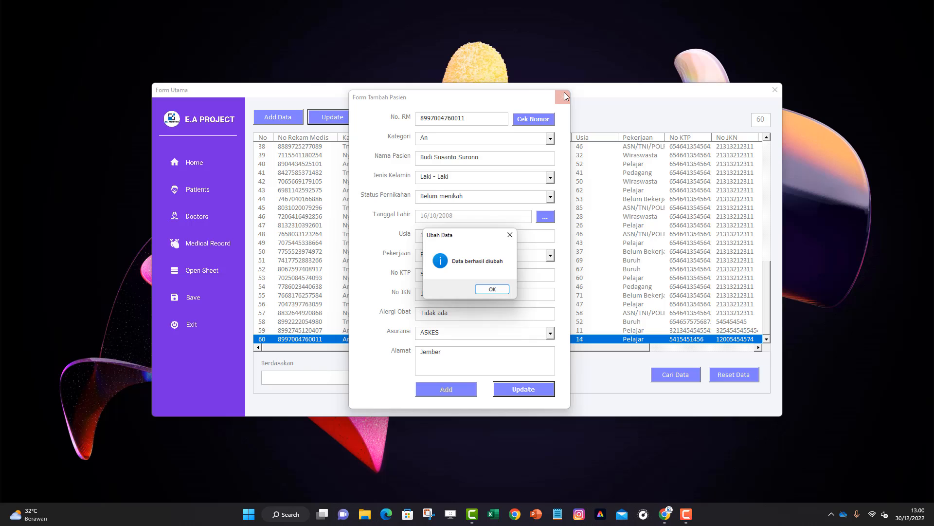
click(494, 291)
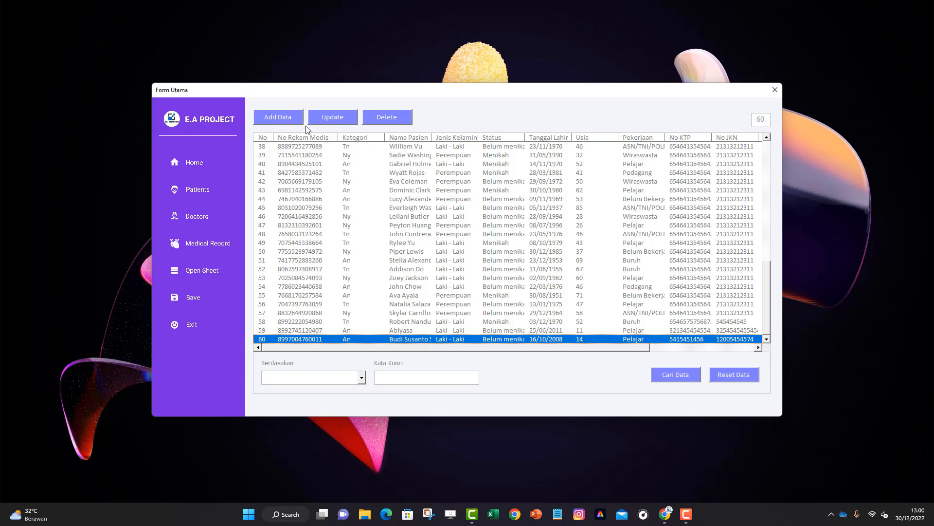
Reopen row 60 to verify the change, close it, and reset the table to the full list
click(326, 119)
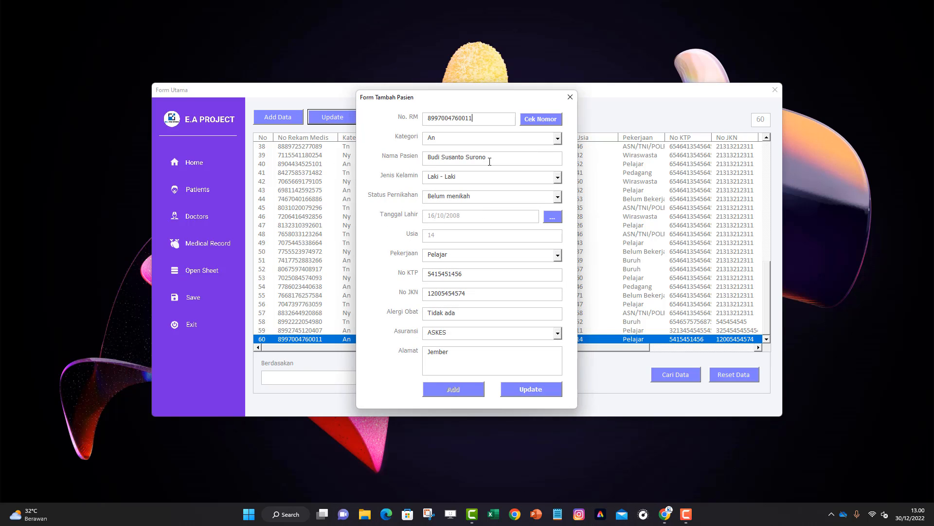
click(570, 97)
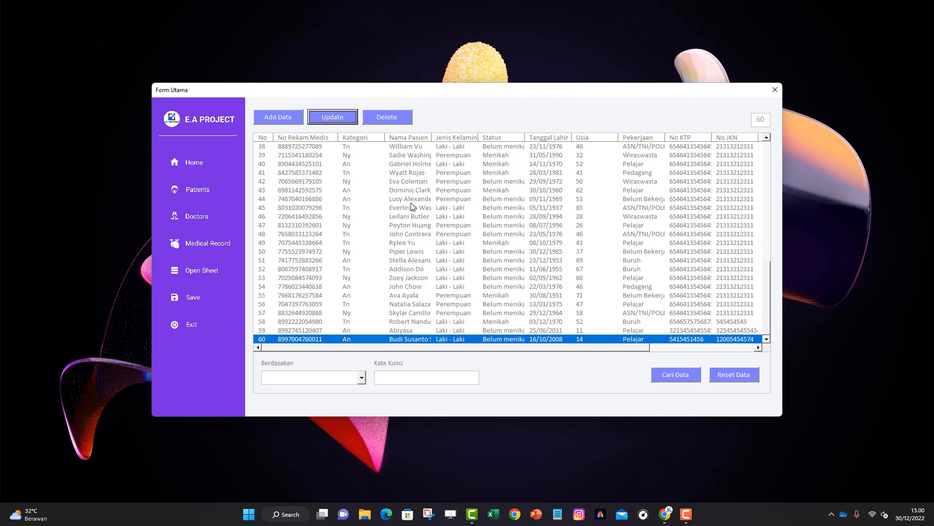
click(718, 381)
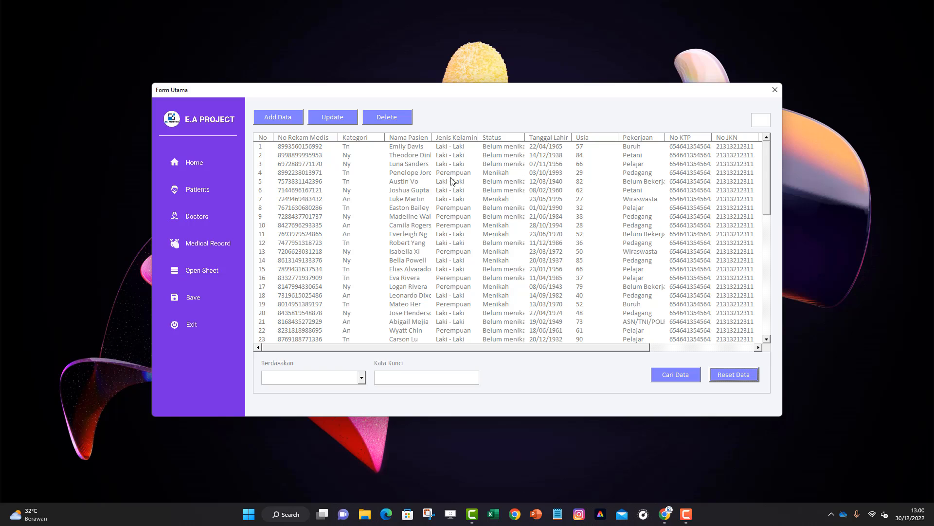
Select patient row 60 for deletion, then cancel, keeping the record
drag(767, 189, 767, 312)
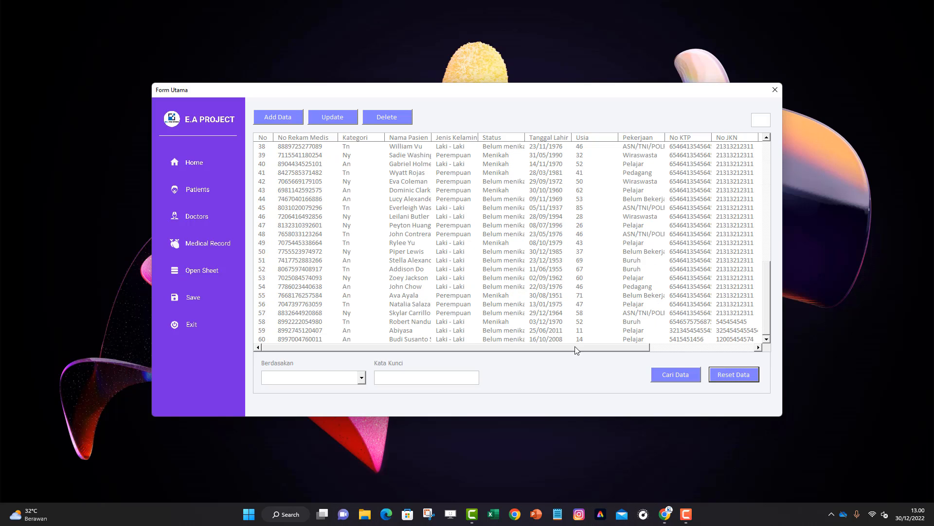
click(452, 340)
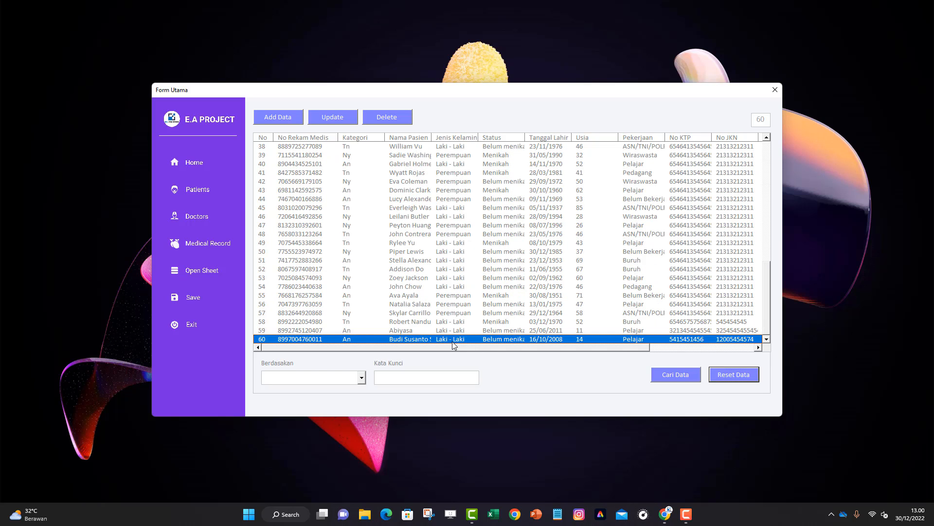
click(382, 118)
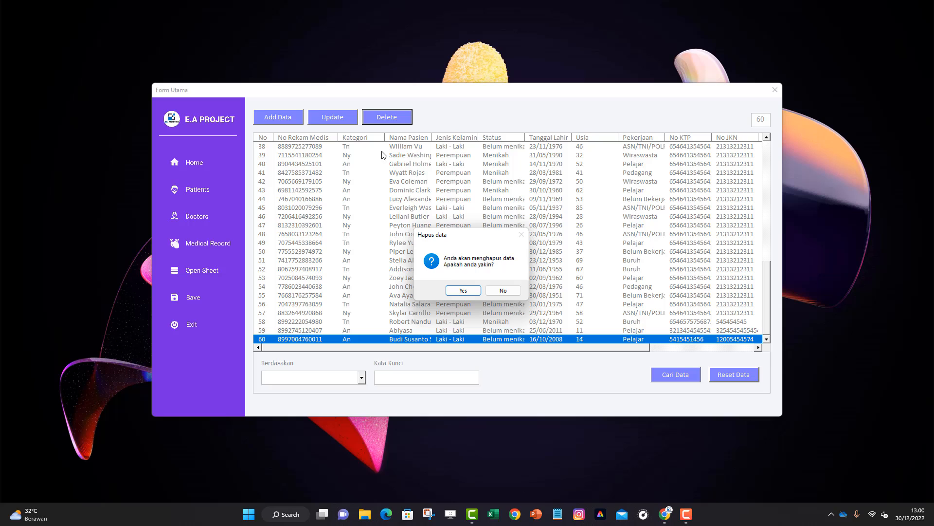
click(501, 291)
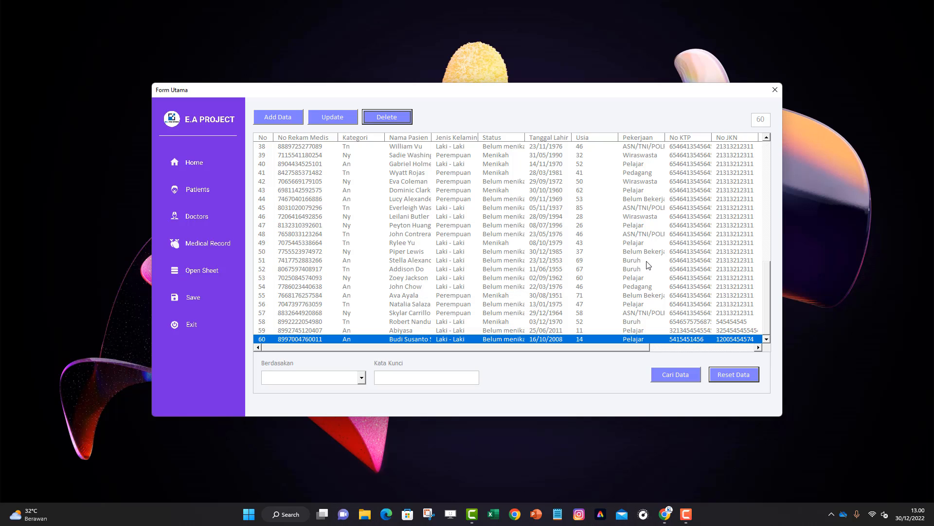
Delete patient record 50 and acknowledge the data-deleted message
click(401, 252)
click(396, 116)
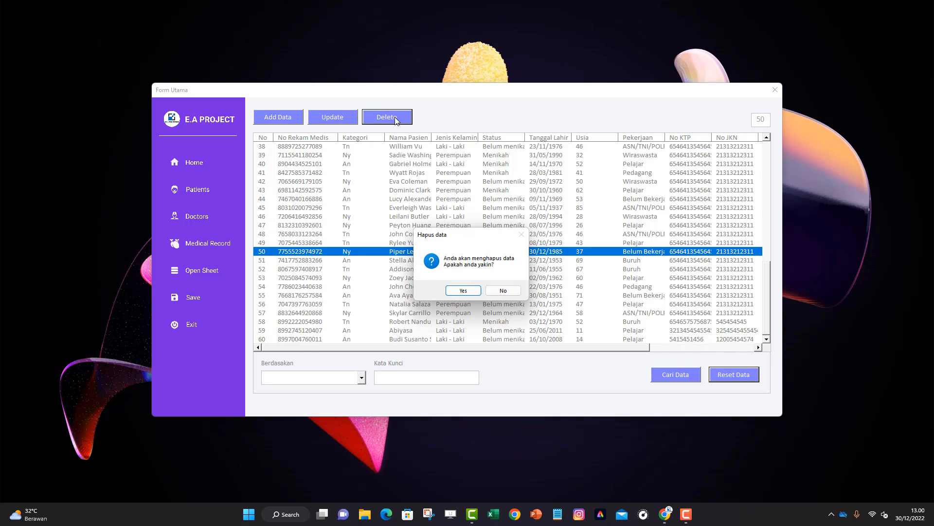
click(464, 290)
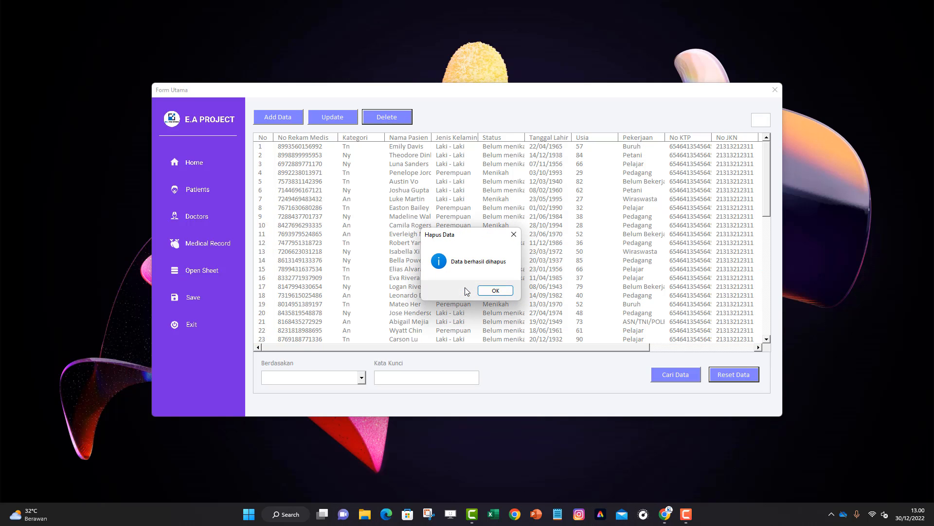
click(494, 291)
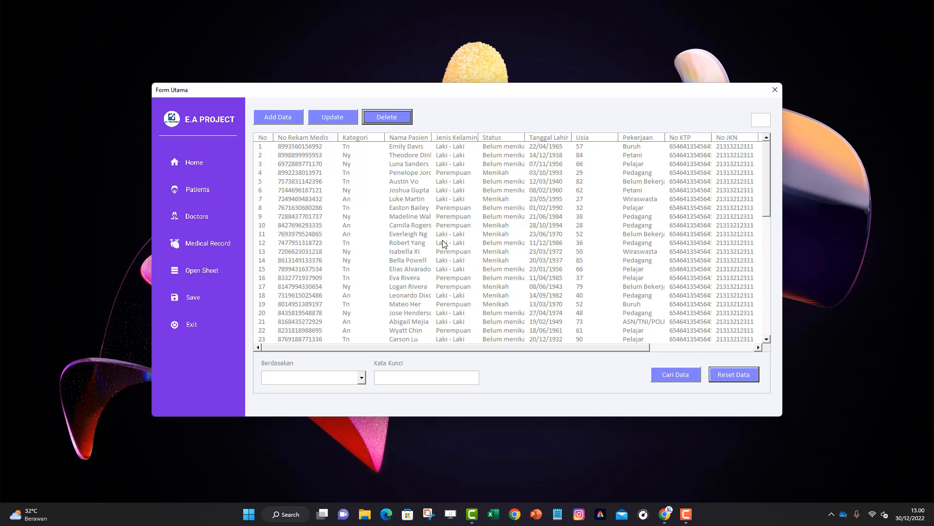
Return to the Home dashboard showing 17 child and 42 adult patients, 59 in total
drag(767, 181, 769, 331)
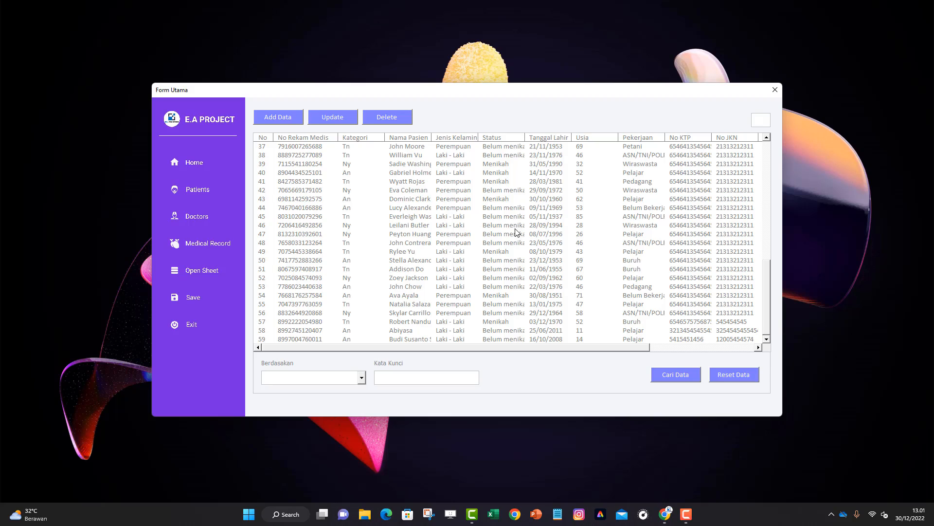
click(194, 164)
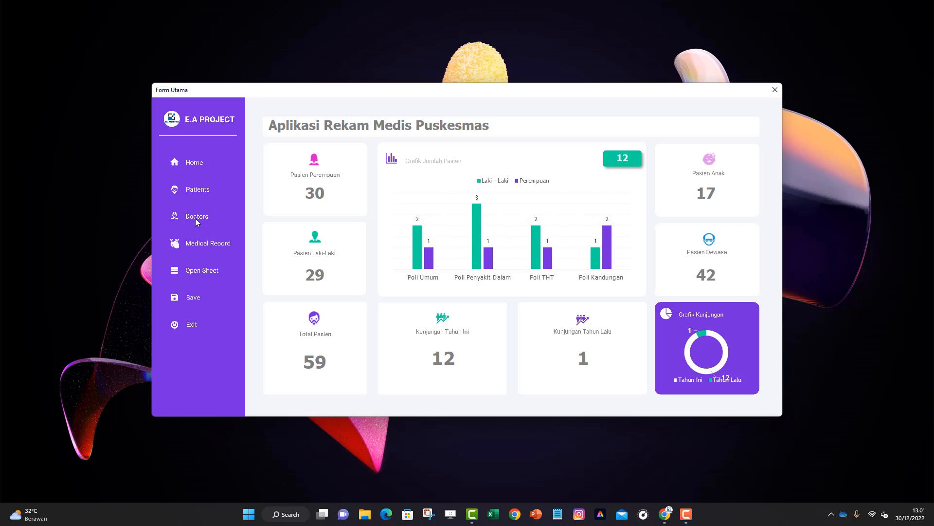
Open the Doctors list, then open and close the Add and Update forms for doctor 2 unchanged
click(196, 220)
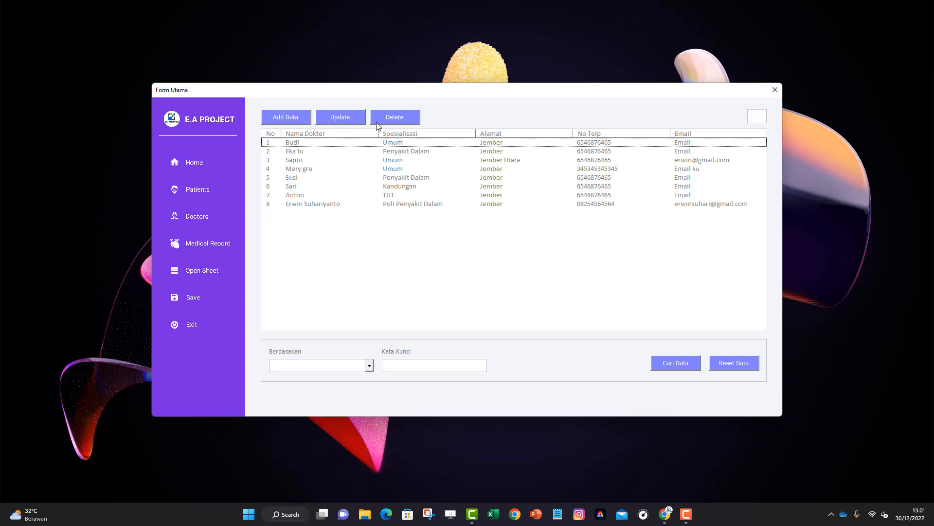
click(297, 117)
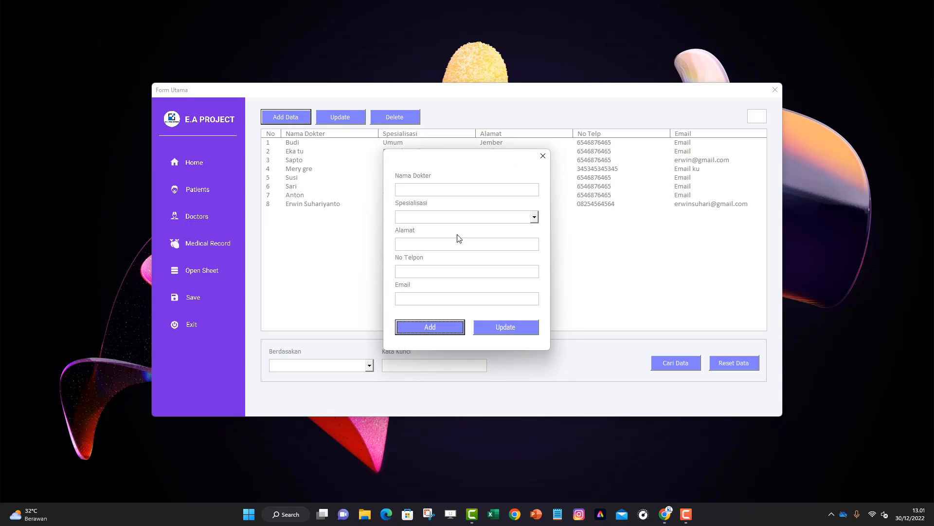
click(542, 156)
click(376, 152)
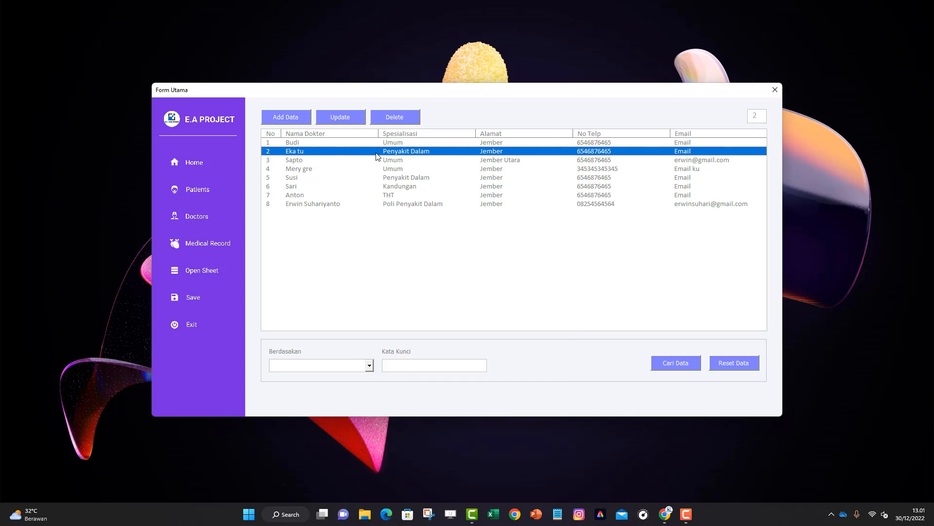
click(340, 117)
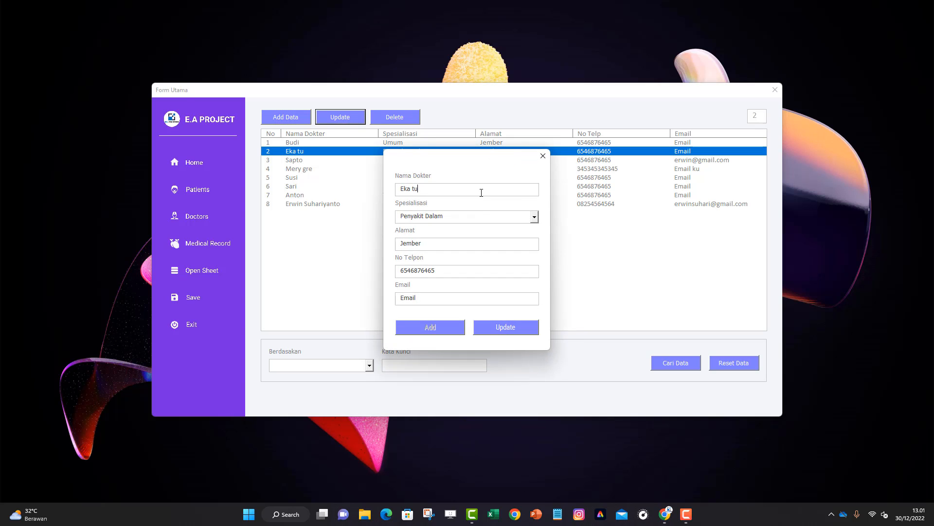
click(543, 156)
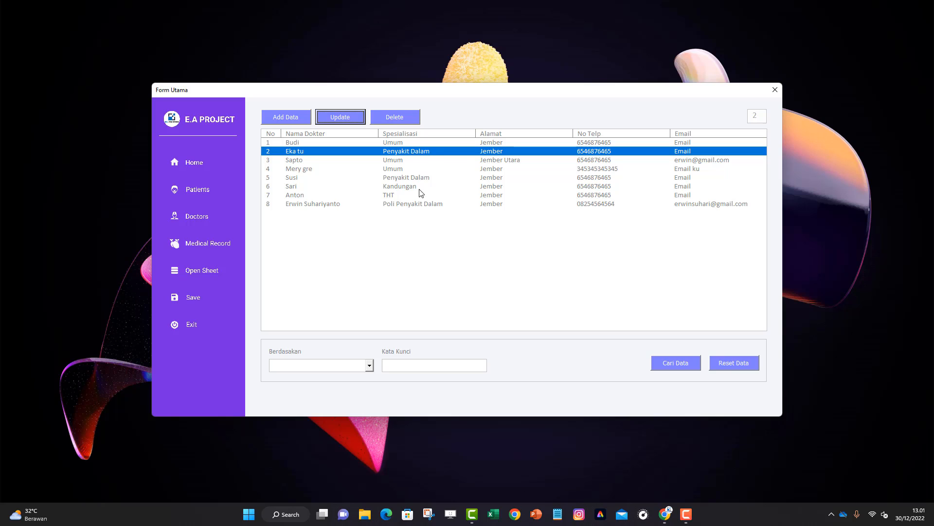
Start deleting doctor record 6, cancel with No, and reset the doctors list
click(420, 186)
click(400, 118)
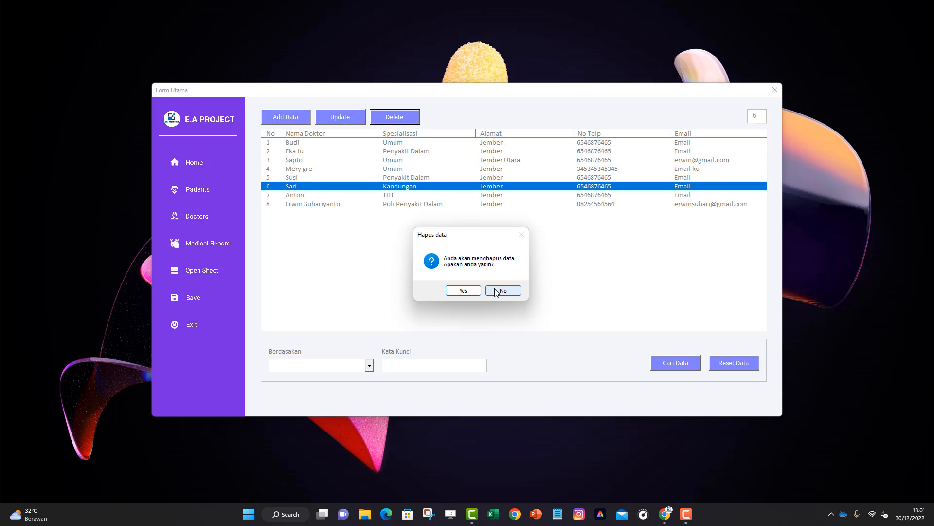
click(502, 289)
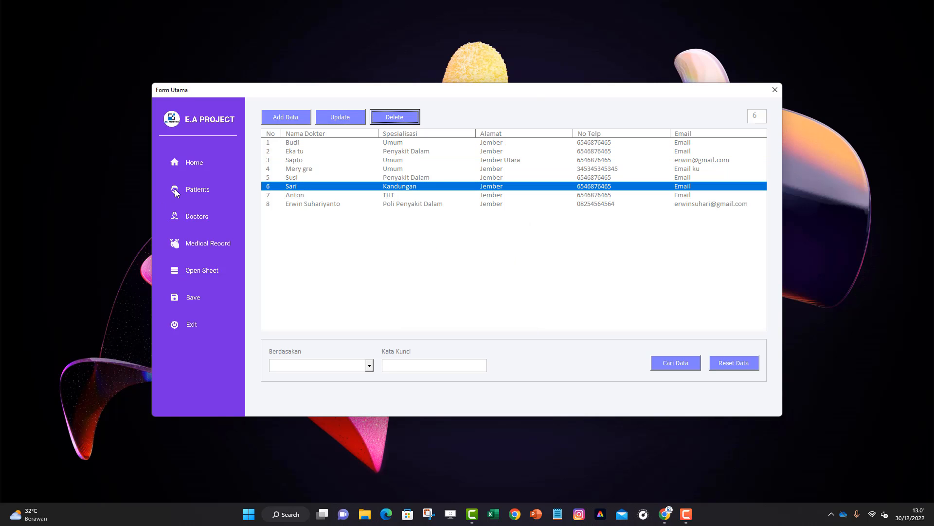
click(721, 363)
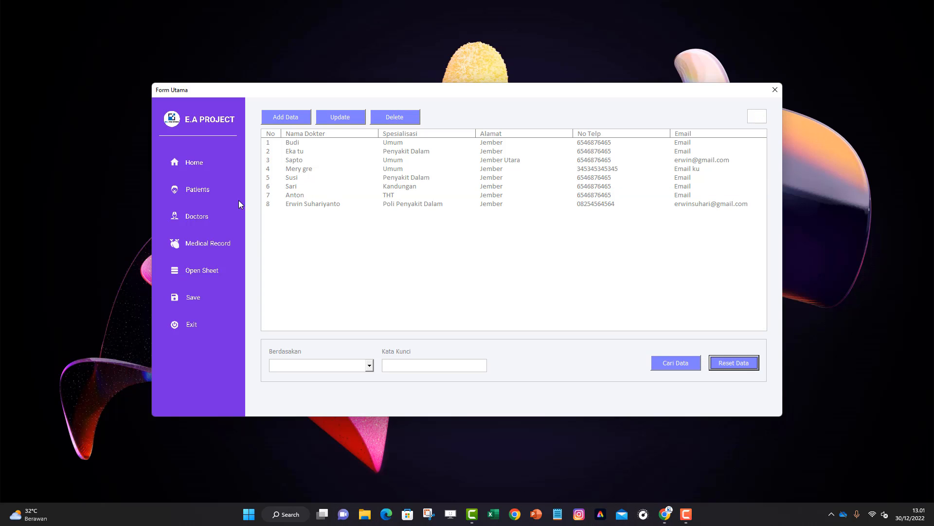
Search the Patients list by Nama Pasien for a patient's name, select the match, then reset the list
click(202, 190)
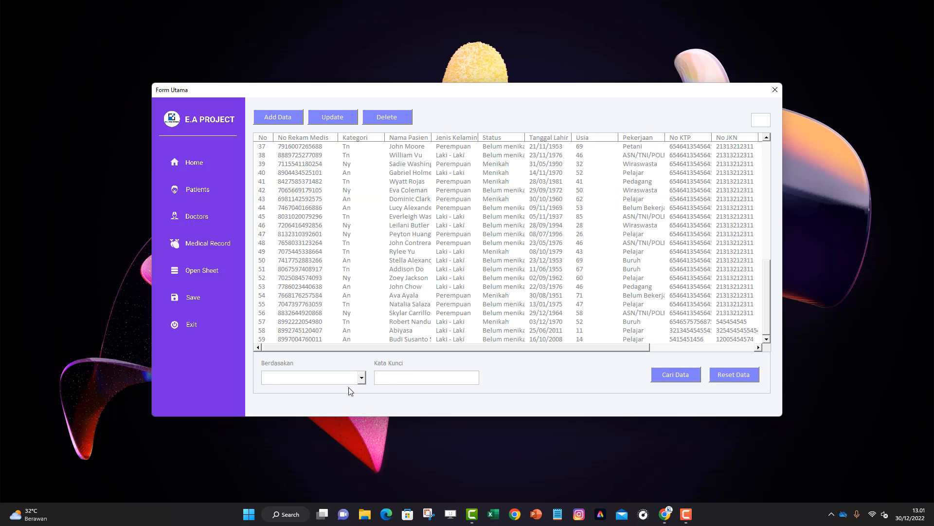
click(362, 382)
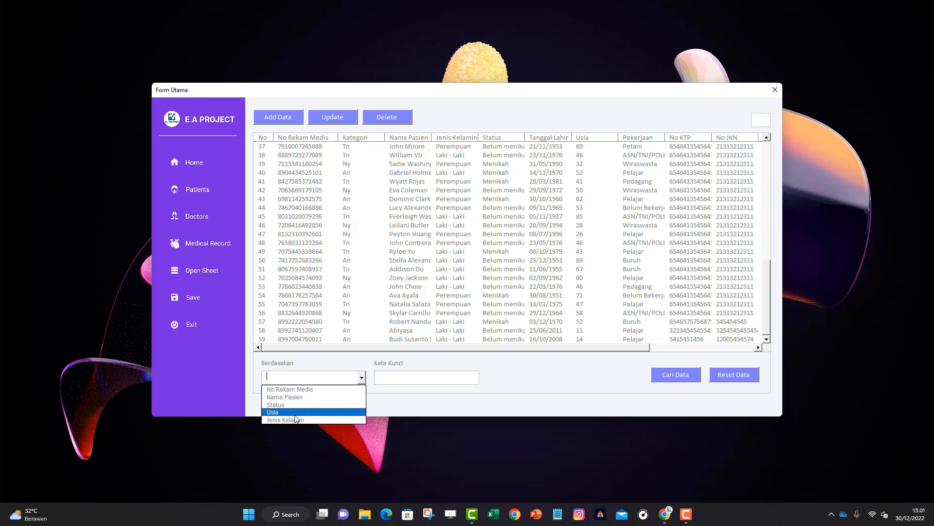
click(299, 397)
click(416, 376)
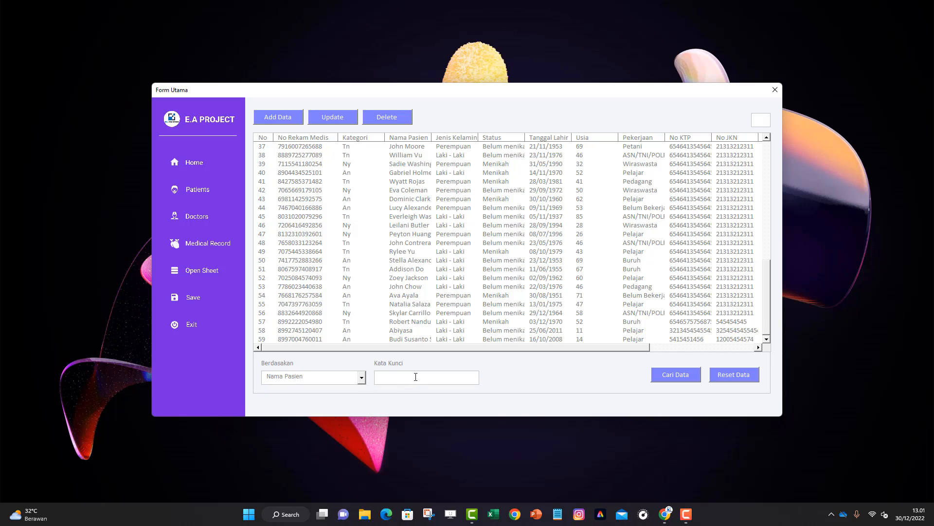
text(Budi)
click(680, 373)
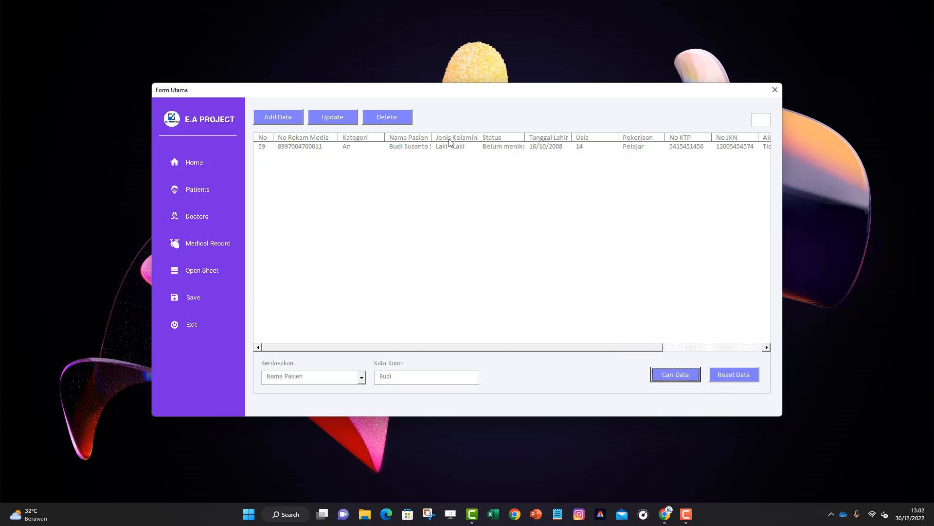
click(450, 147)
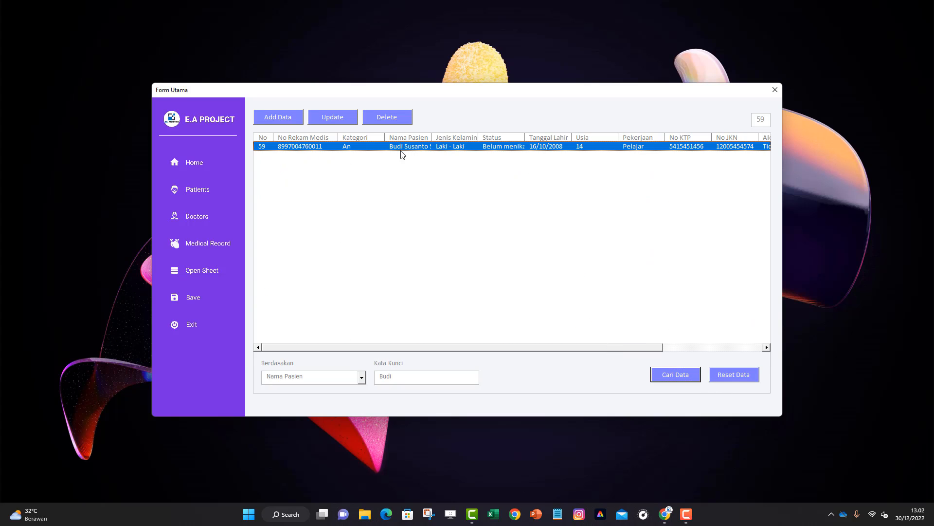
click(732, 379)
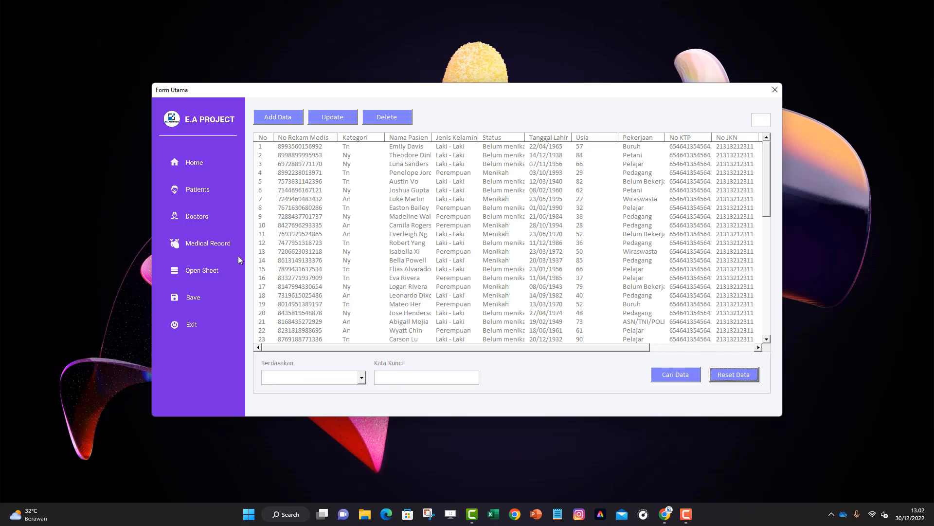
click(200, 217)
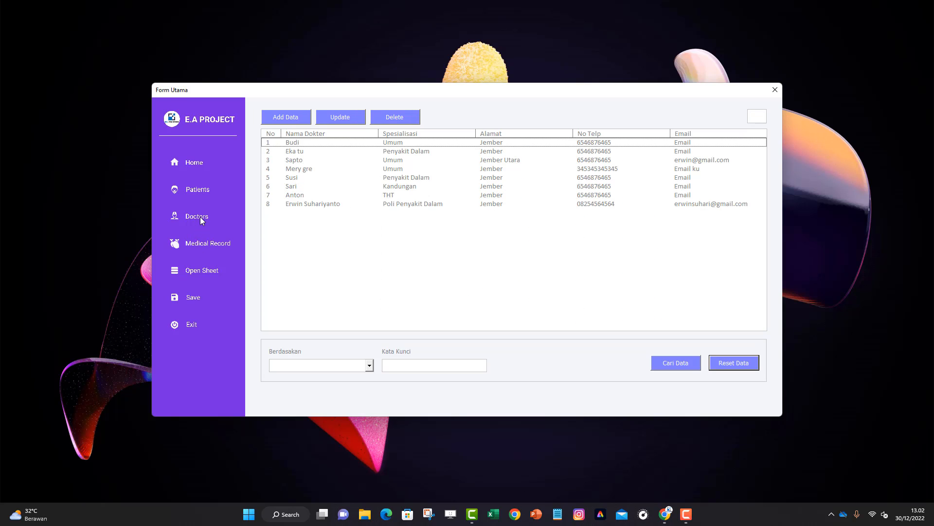
click(399, 185)
click(415, 152)
click(395, 187)
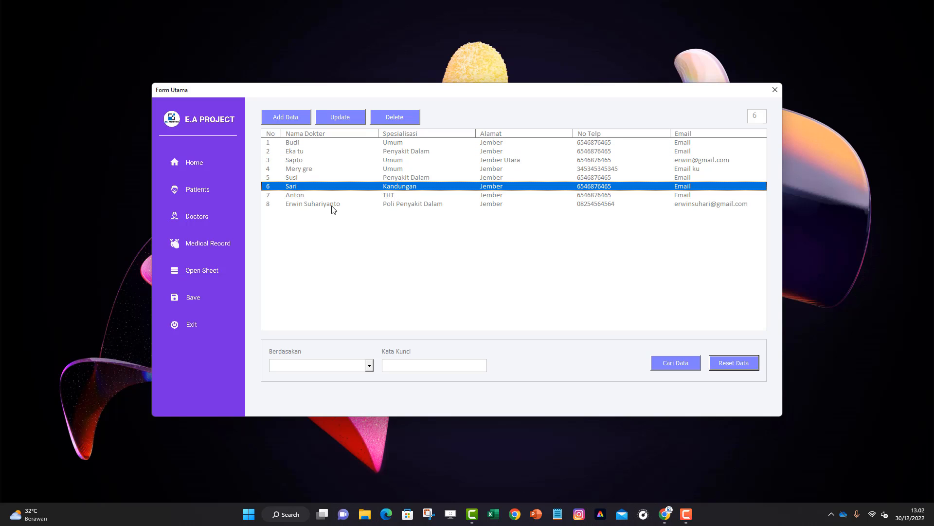
click(332, 204)
click(256, 238)
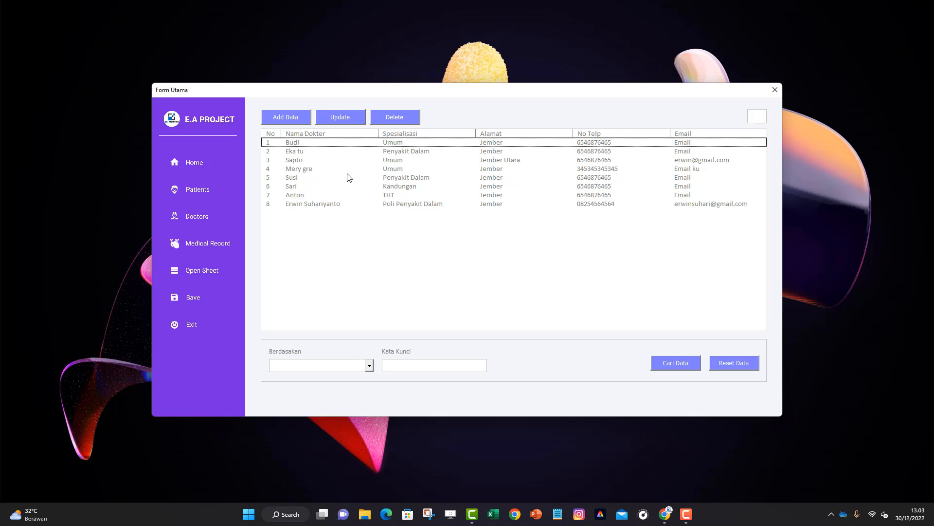
click(348, 177)
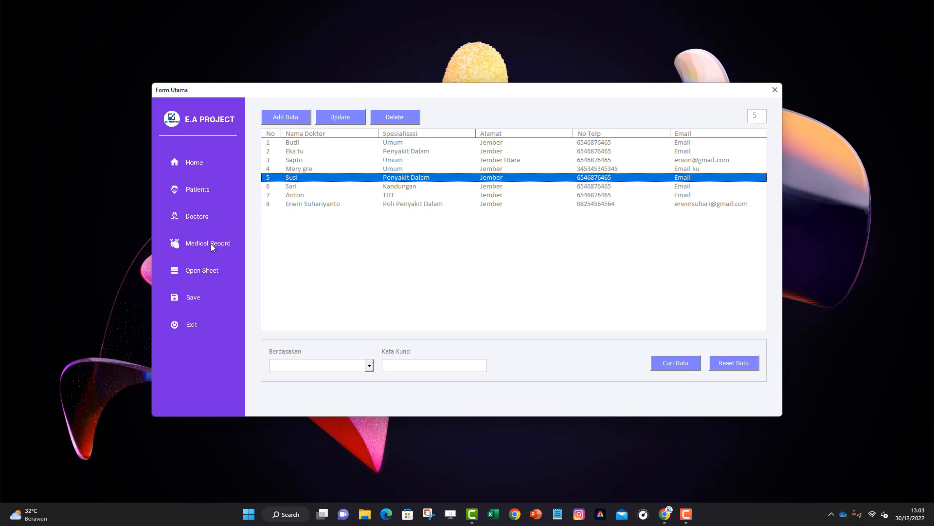
click(727, 364)
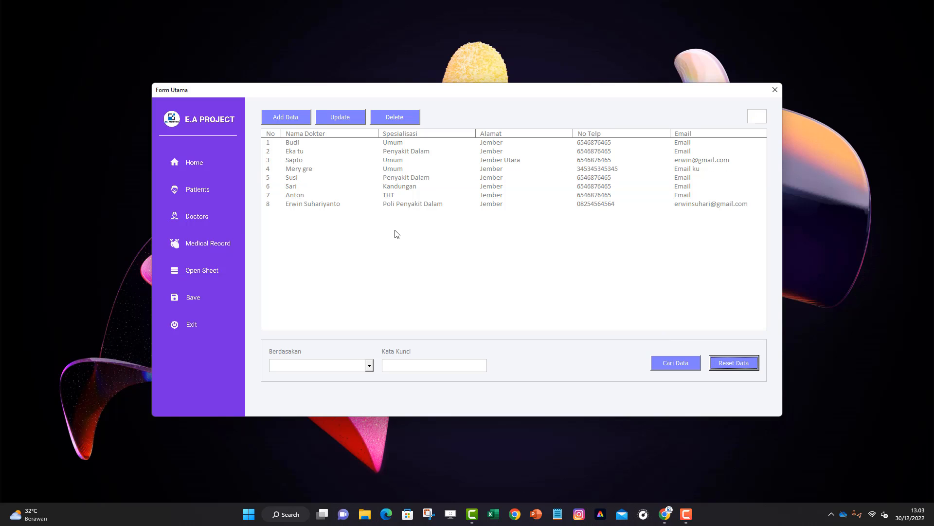
Load the patient on the Medical Record page by their No. RM and dismiss the no-history notice
click(217, 244)
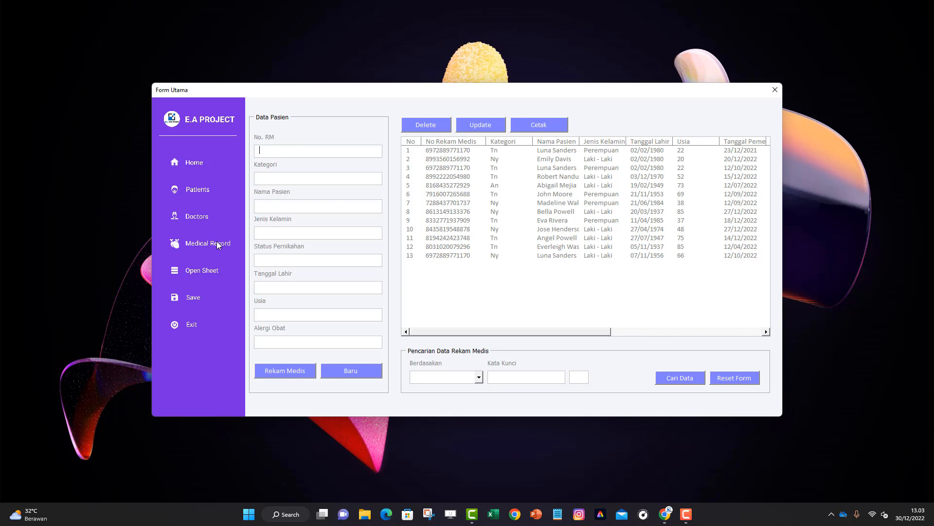
text(8997004760011)
key(Return)
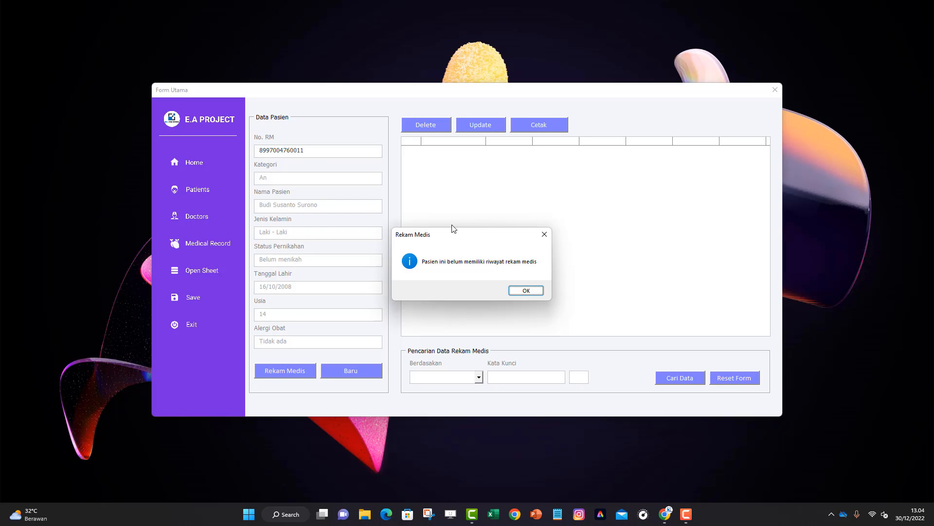
click(521, 291)
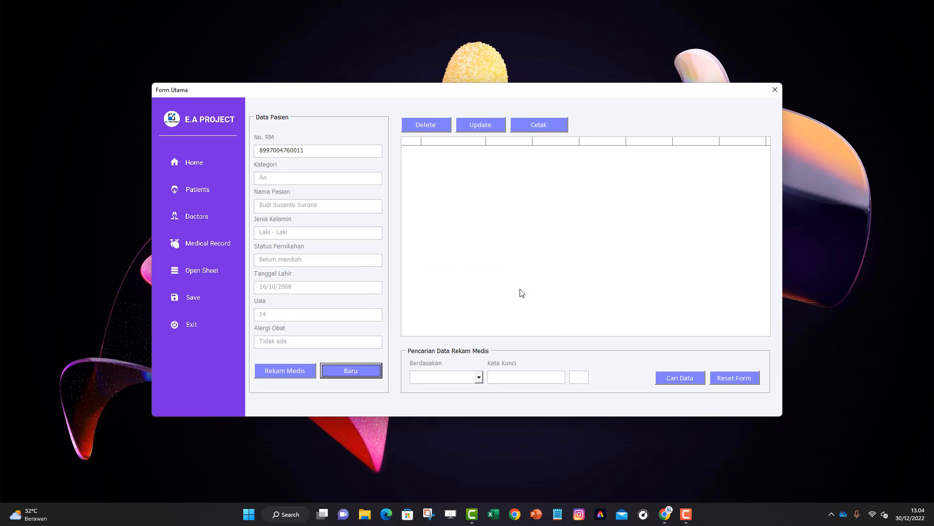
Start a new medical record dated 09/12/2022 at Poli Umum with ICD 325
click(303, 369)
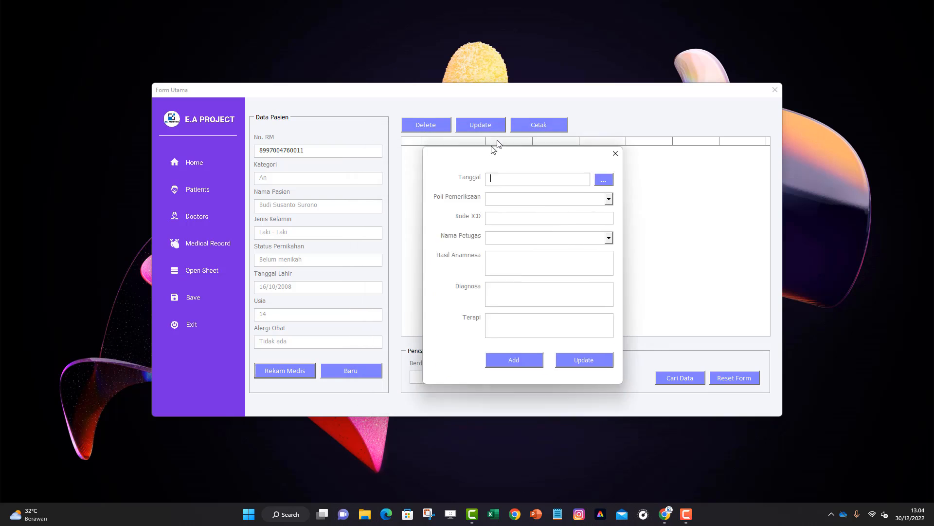
drag(492, 147, 497, 117)
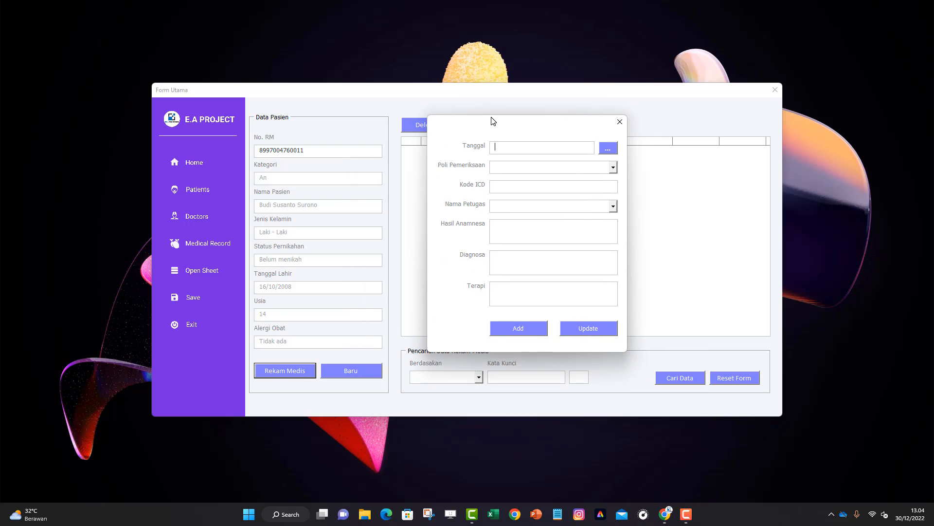
click(608, 148)
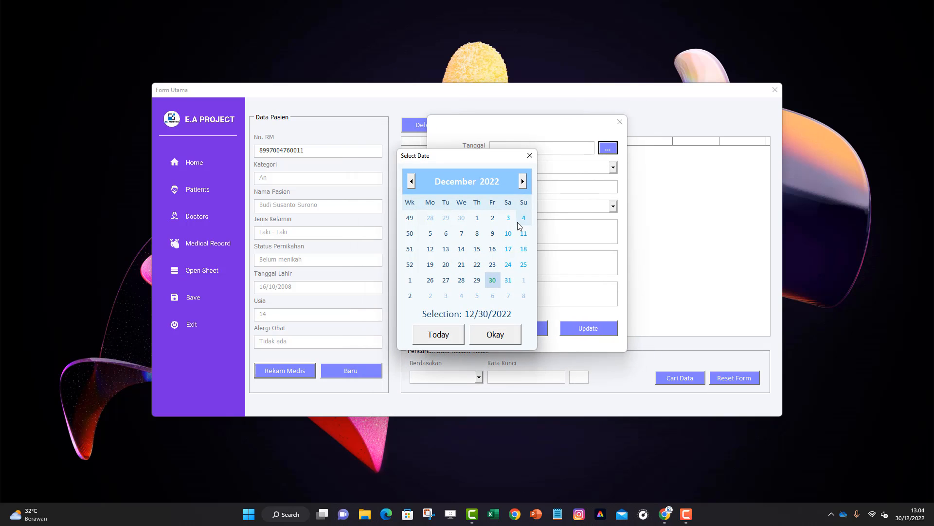
click(493, 234)
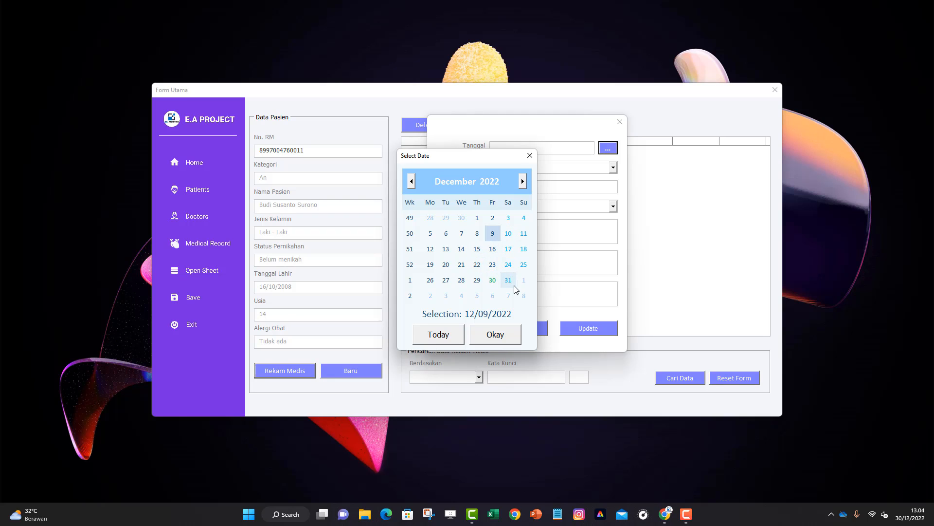
click(509, 337)
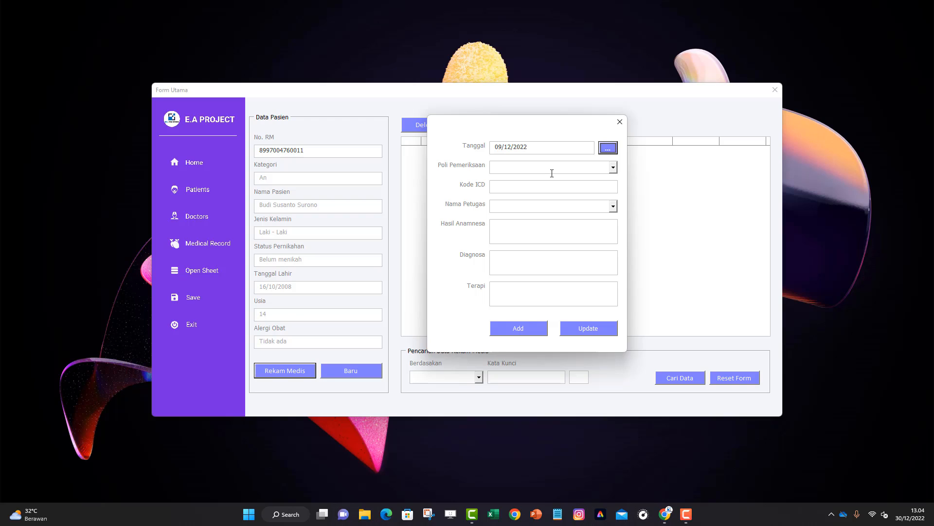
click(602, 169)
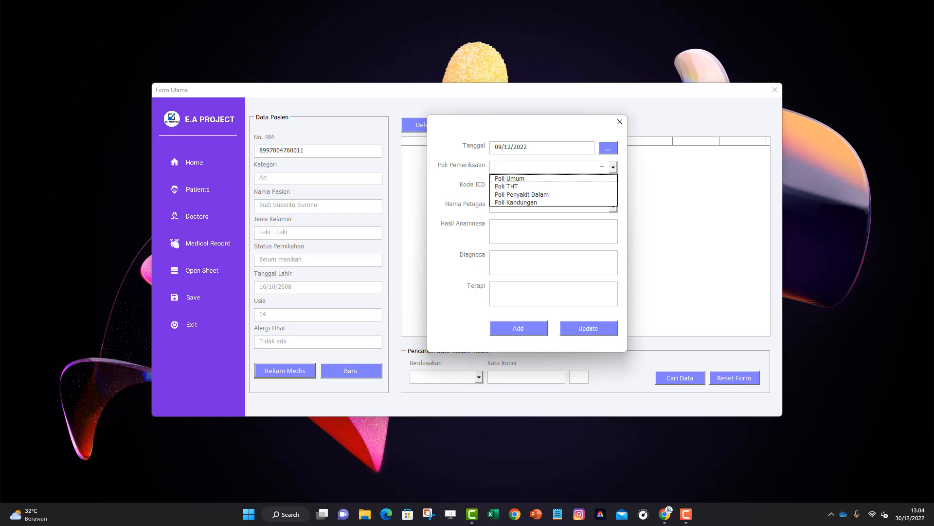
click(541, 180)
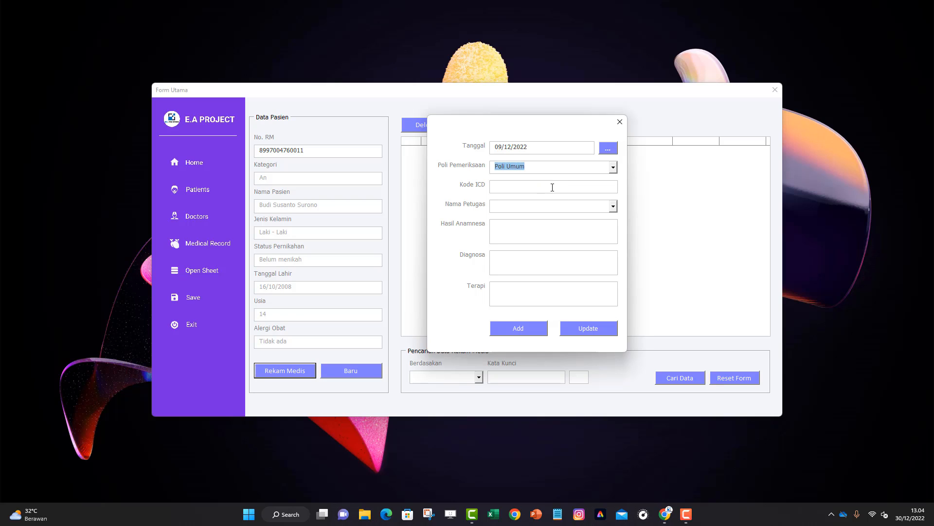
click(551, 188)
text(325)
Choose the examining officer, enter anamnesa 'Sakit Kulit', diagnosis 'Kutu air', therapy 'mandi yang bersih', and save
click(614, 207)
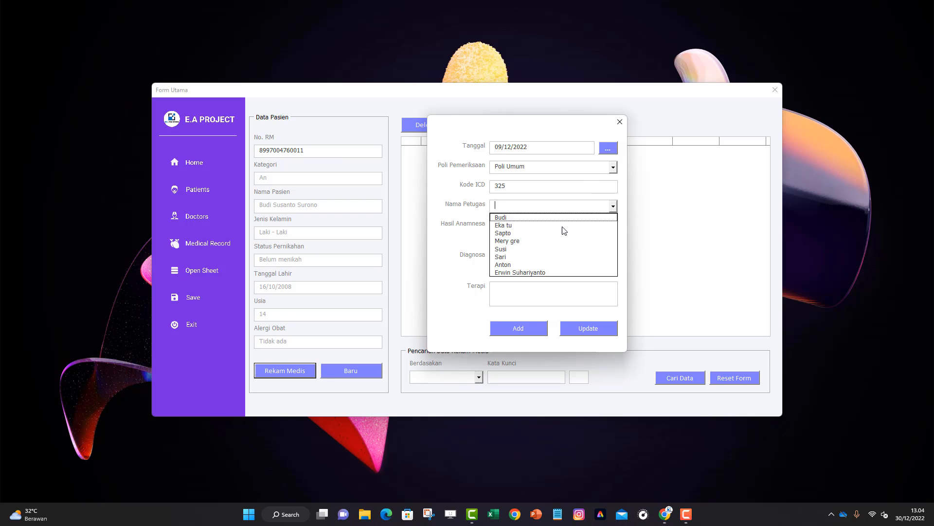
click(535, 256)
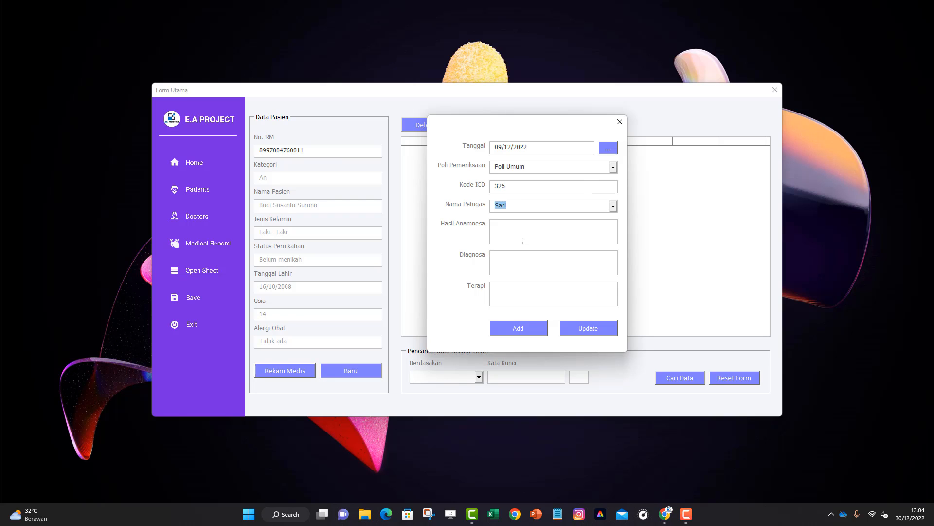
click(522, 238)
text(Sakit Kulit)
click(536, 251)
text(Kutu air)
click(540, 296)
text(mandi yang bersih)
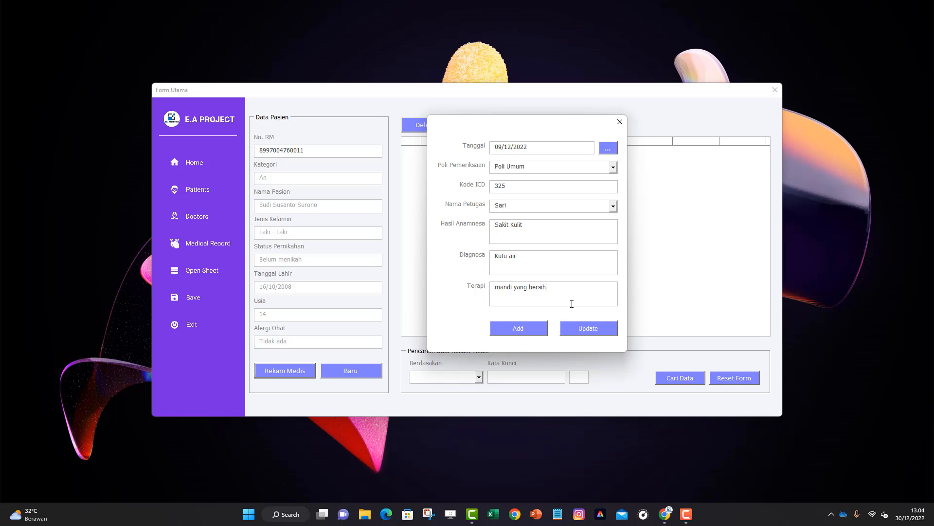
click(527, 329)
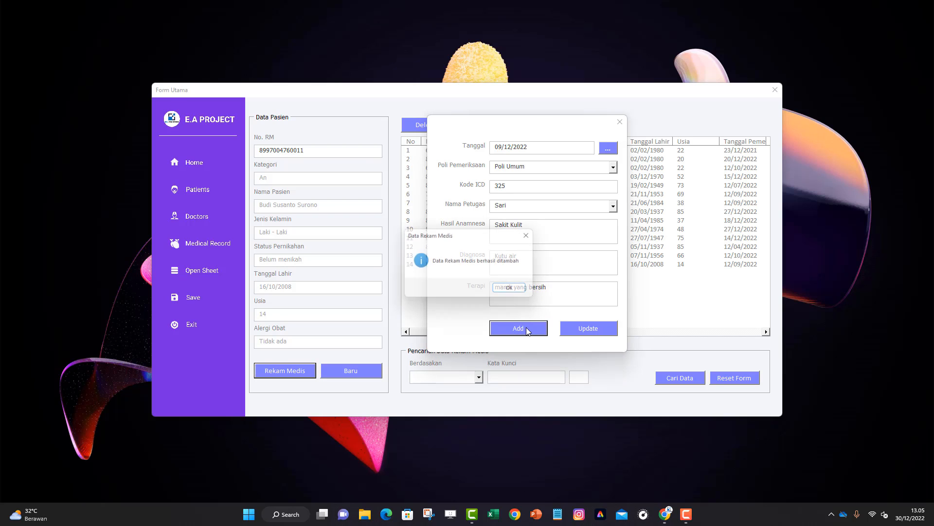
click(514, 292)
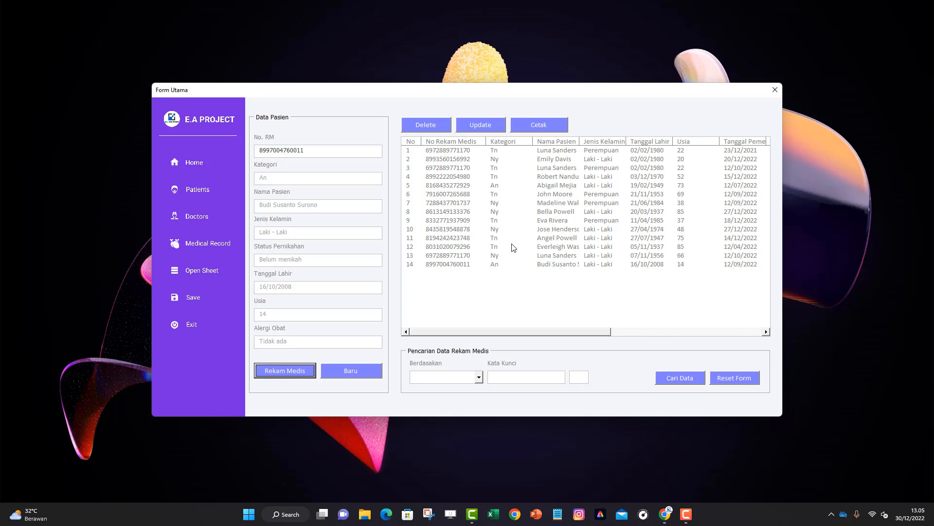
Clear the patient form with Baru, then open medical record row 14 in the Update dialog
click(346, 372)
click(347, 374)
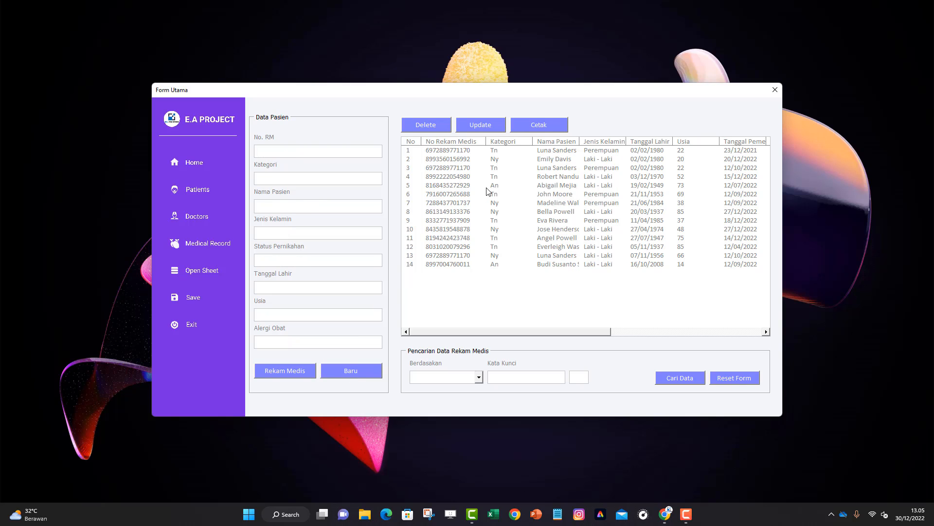
click(464, 265)
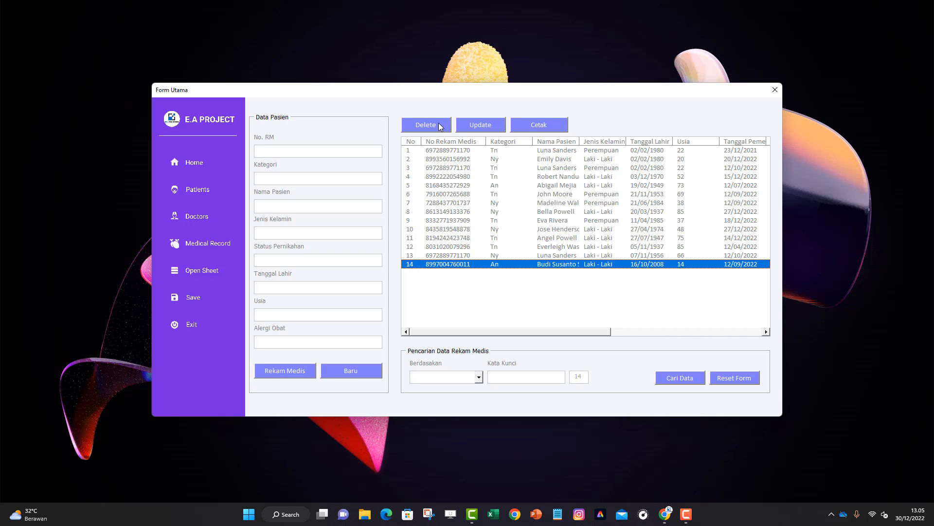
click(475, 126)
drag(471, 141, 428, 140)
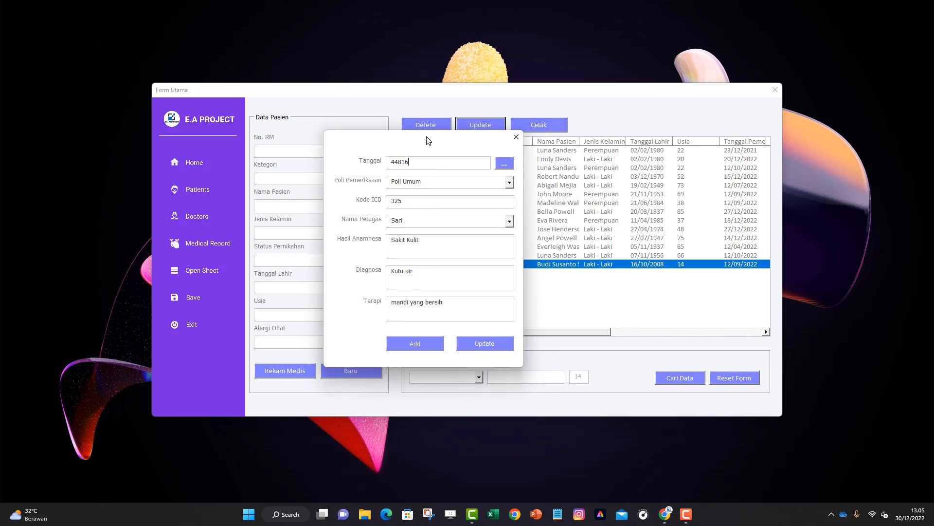
Overwrite record 14 with anamnesis 'Sakit tenggorokan', diagnosis 'panas dalam', therapy 'minum es', and save
click(420, 164)
drag(421, 164, 391, 164)
drag(423, 239, 376, 241)
text(Sakit tenggorokan)
drag(406, 271, 377, 273)
text(panas dalam)
drag(456, 306, 376, 304)
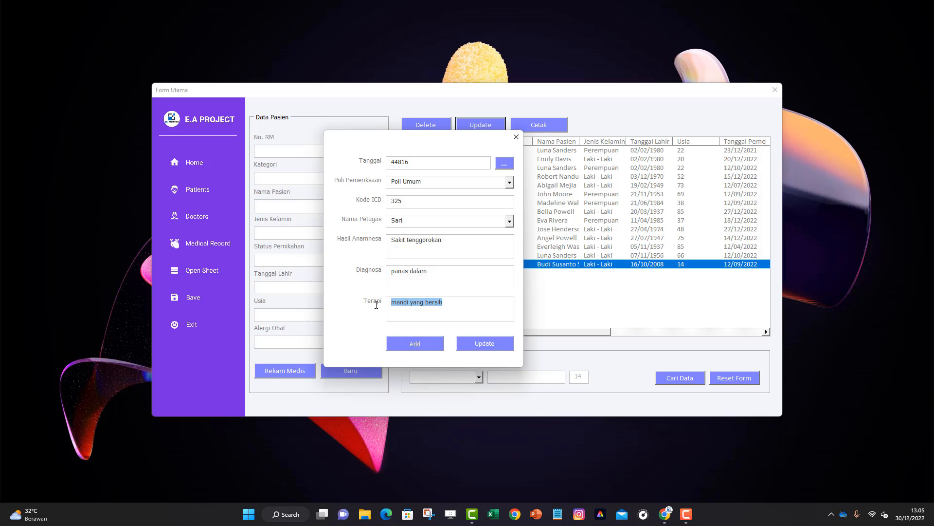
text(minum es)
click(491, 344)
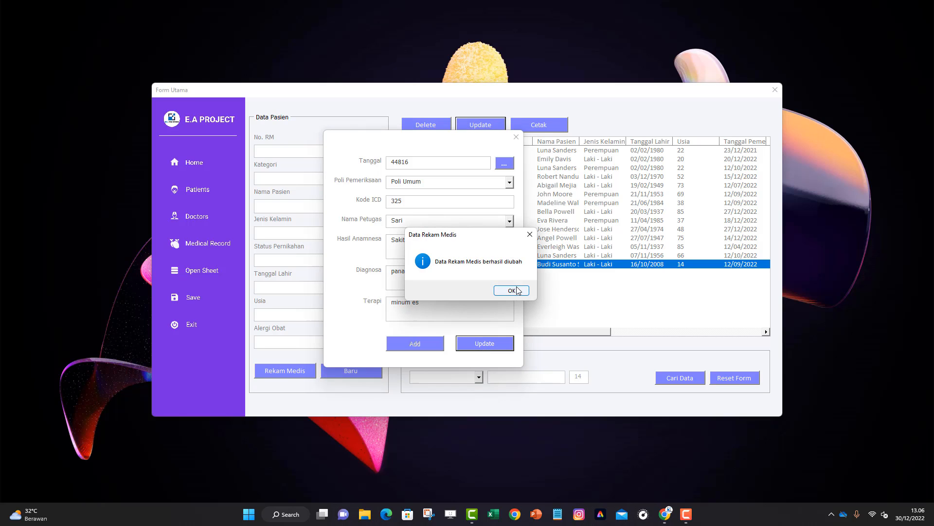
click(510, 291)
drag(548, 331, 723, 331)
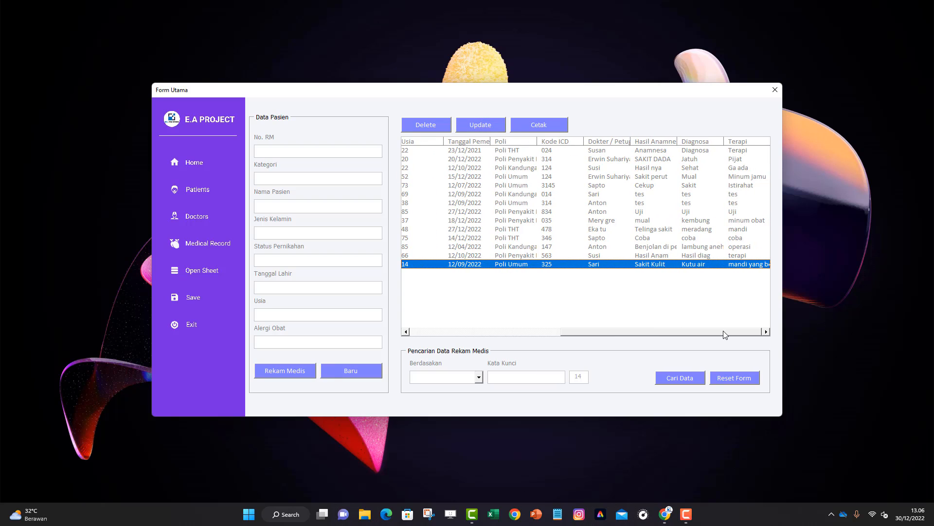
click(743, 378)
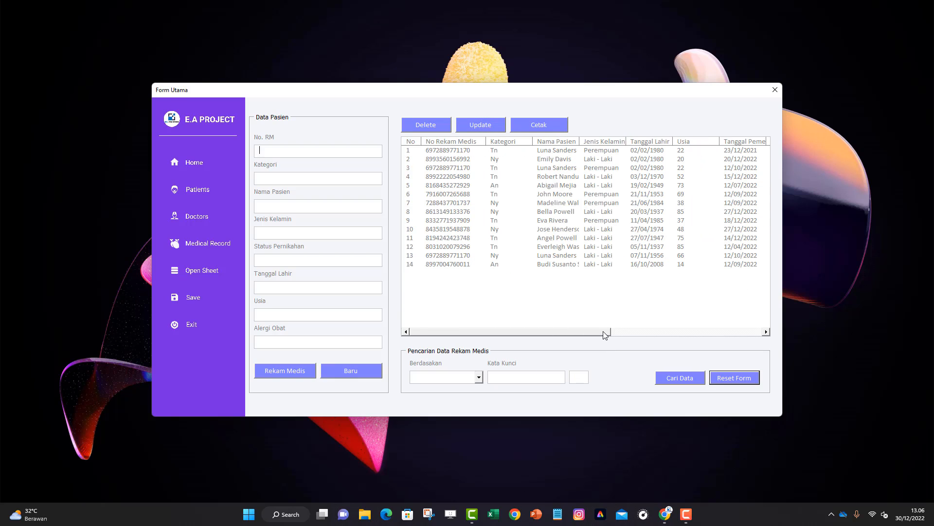
drag(603, 331, 755, 315)
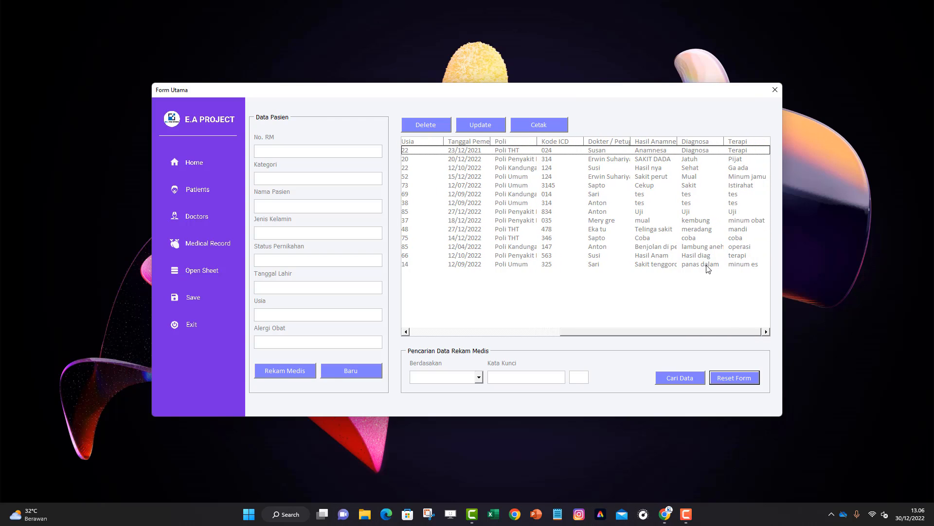
click(707, 265)
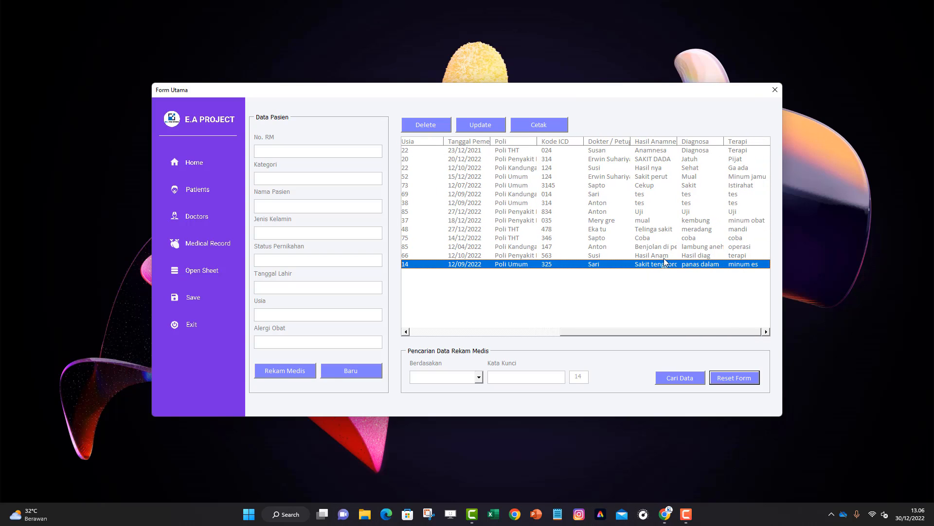
drag(595, 333, 437, 335)
click(455, 247)
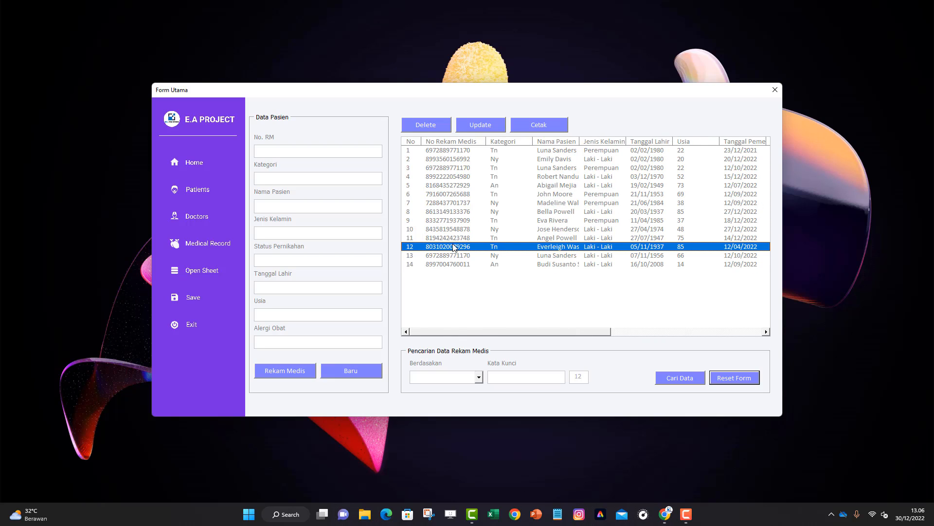
click(458, 267)
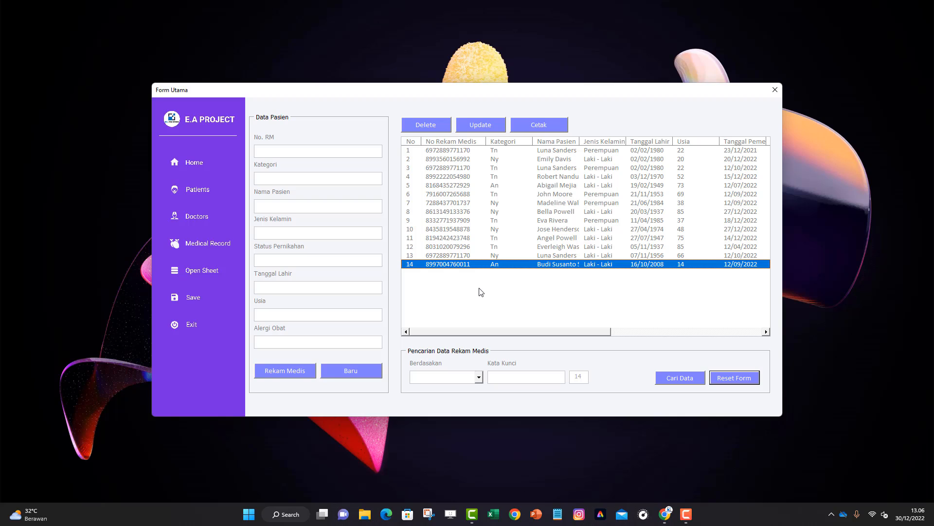
click(344, 371)
Paste the patient's No. RM to list only their three visits (rows 1, 3, 13), then choose Cetak
key(ctrl+v)
key(Return)
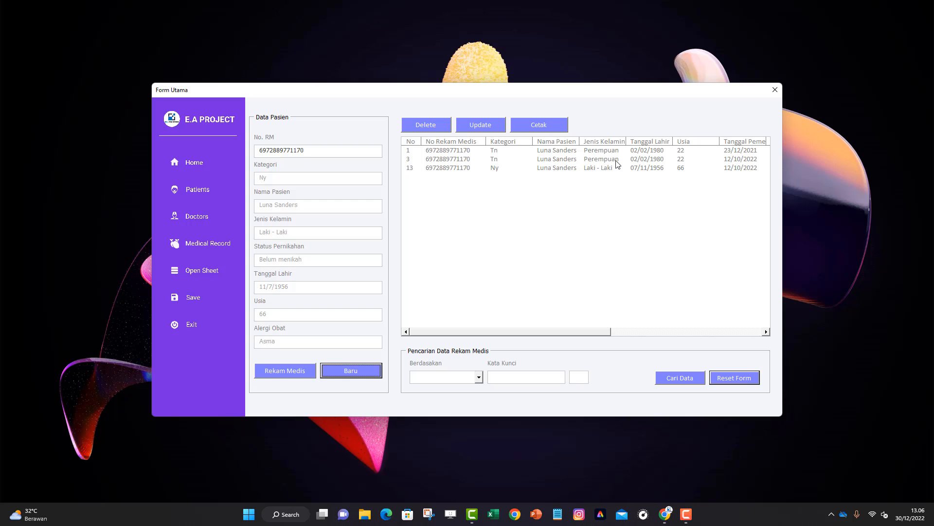
drag(609, 332, 557, 342)
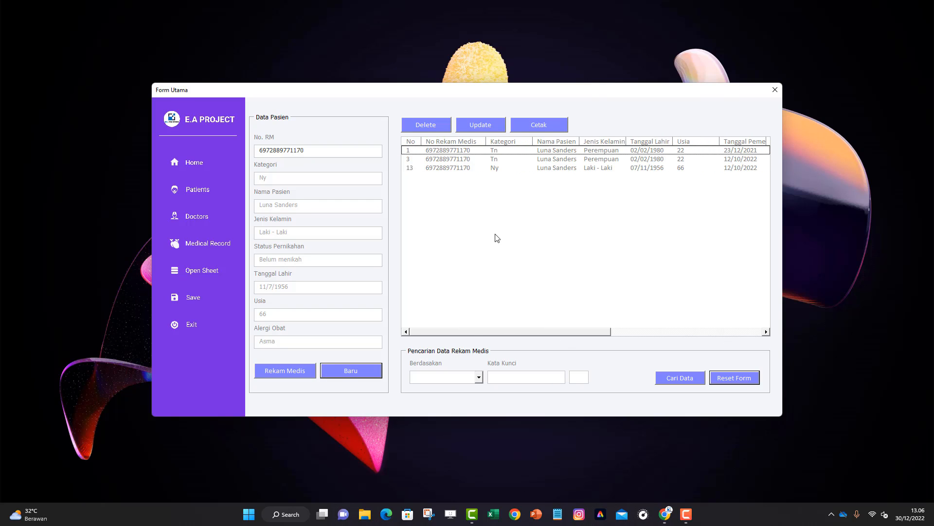
click(527, 125)
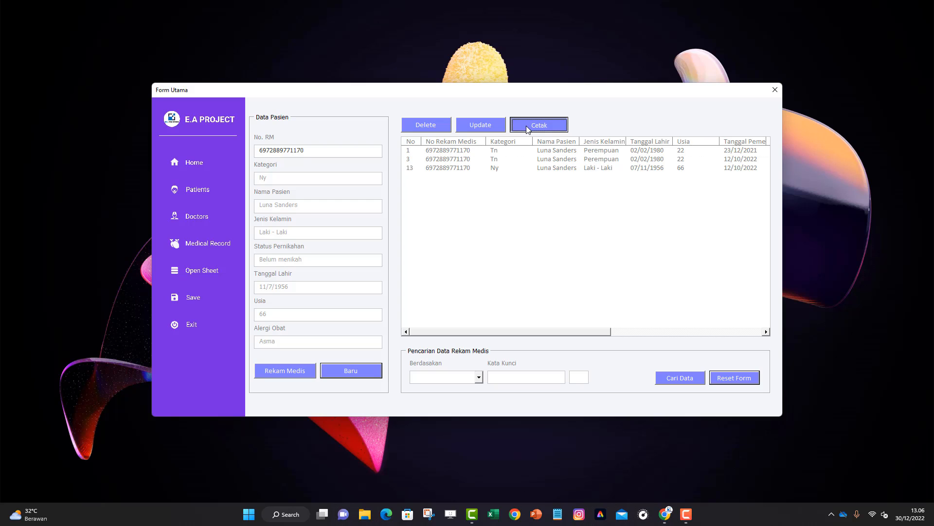
Confirm printing and save the medical record PDF as 'REKAM MEDIS'
drag(476, 235, 504, 220)
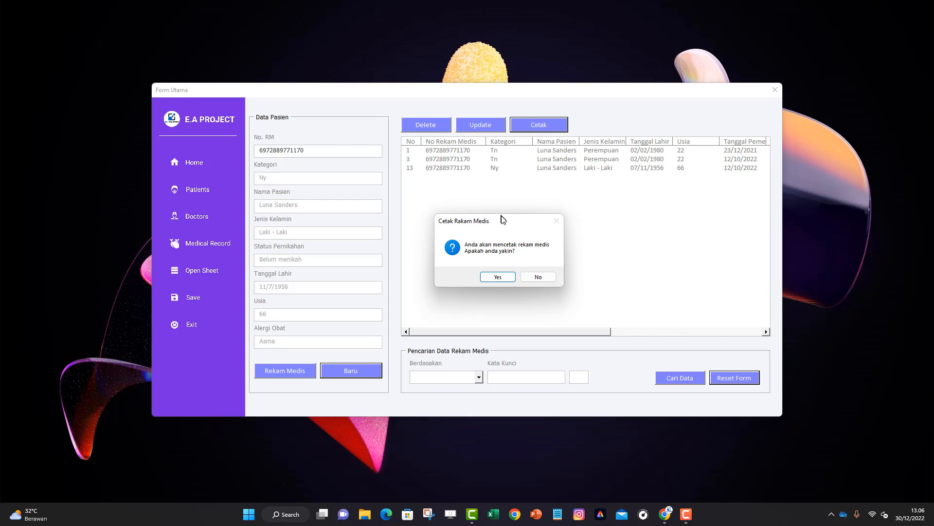
click(497, 276)
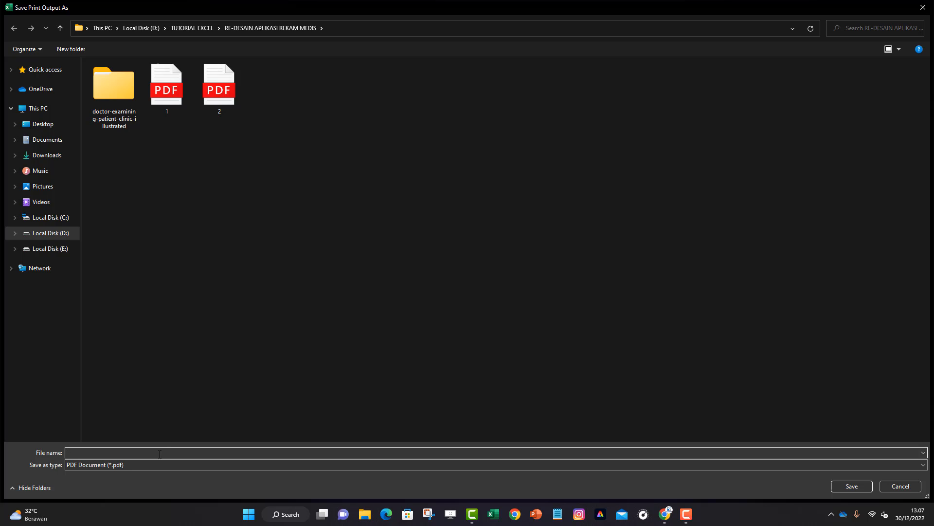
text(REKAM MEDIS 3)
key(Return)
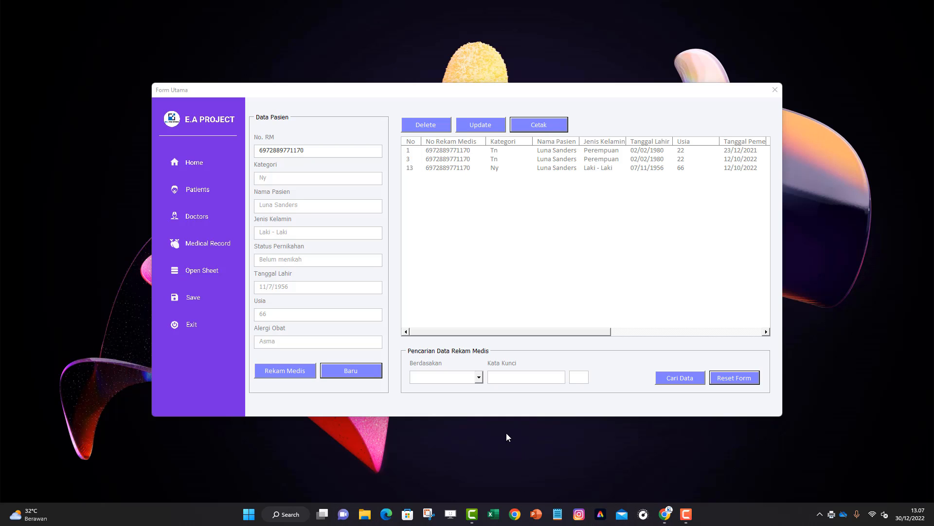
Open REKAM MEDIS 3.pdf from File Explorer's Recent files in Edge
click(366, 513)
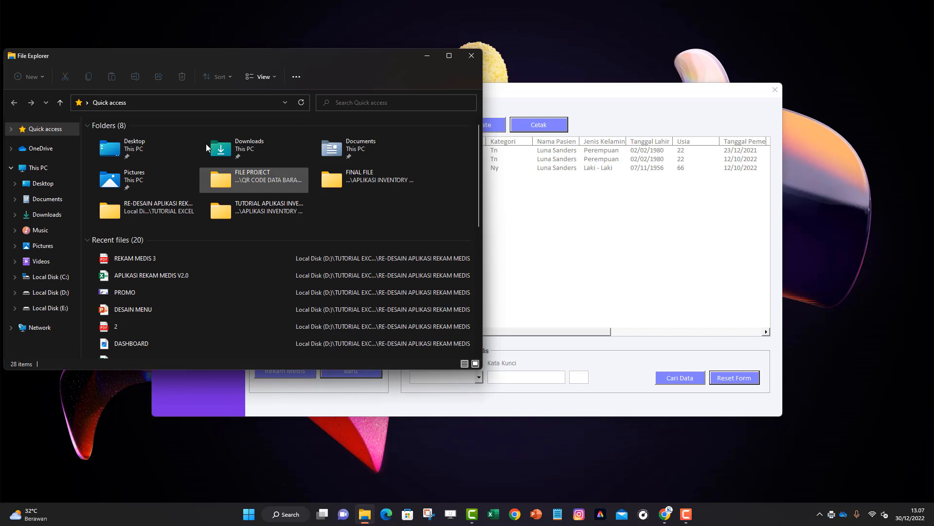
click(449, 55)
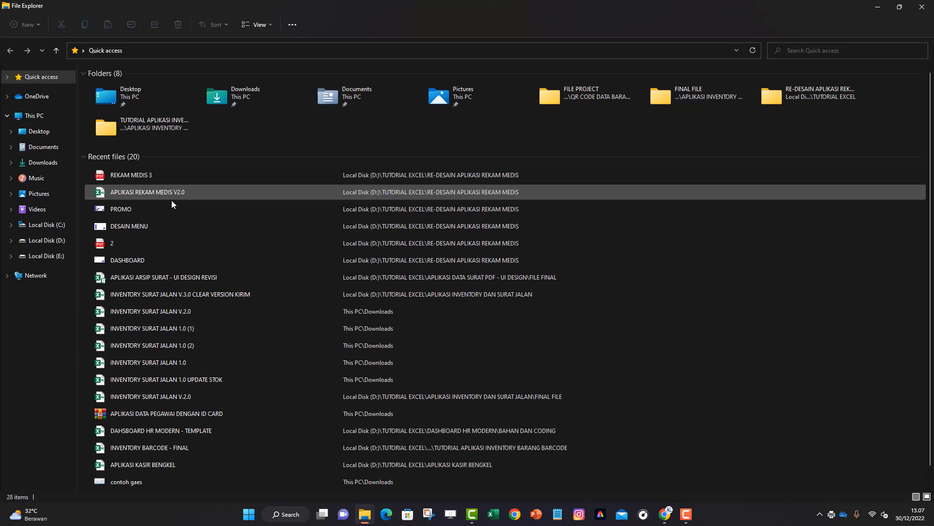
double_click(144, 176)
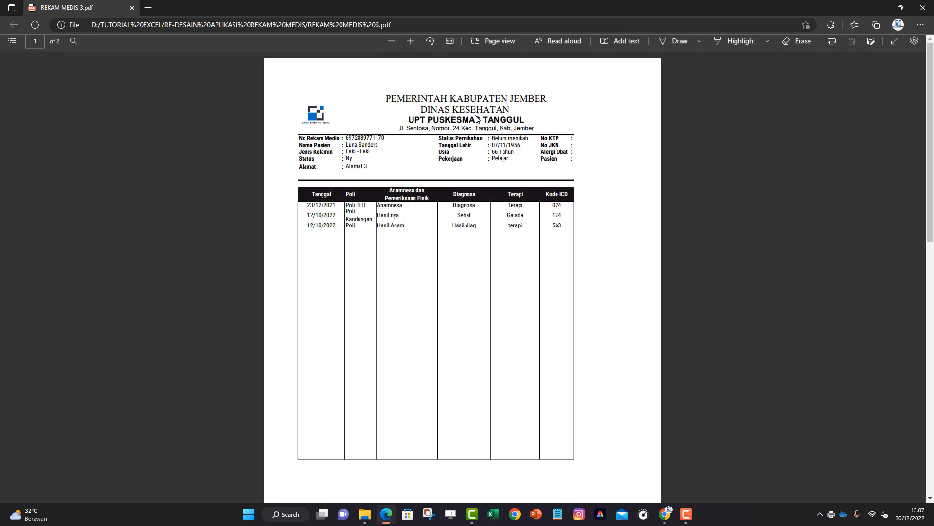
Scroll through both pages of the patient's visit history in the PDF
scroll(490, 207, down, 7)
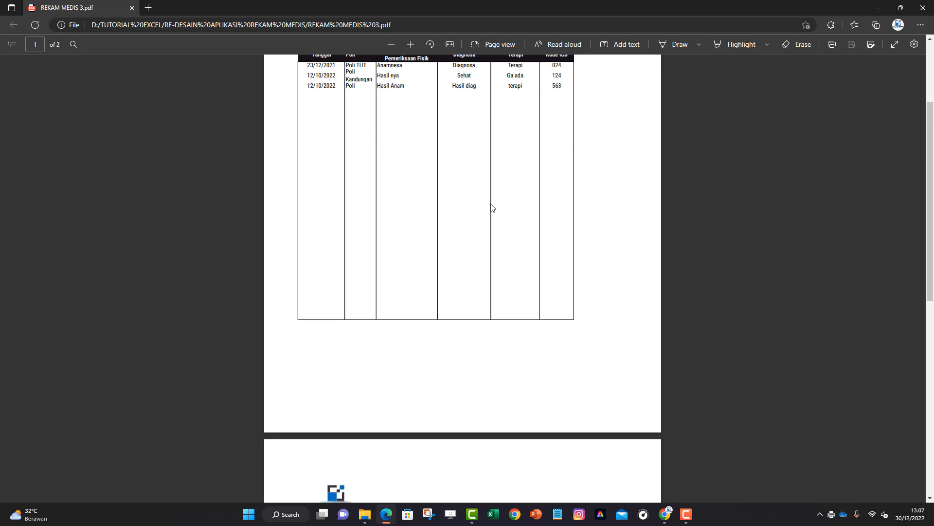
scroll(369, 265, down, 4)
scroll(332, 276, up, 10)
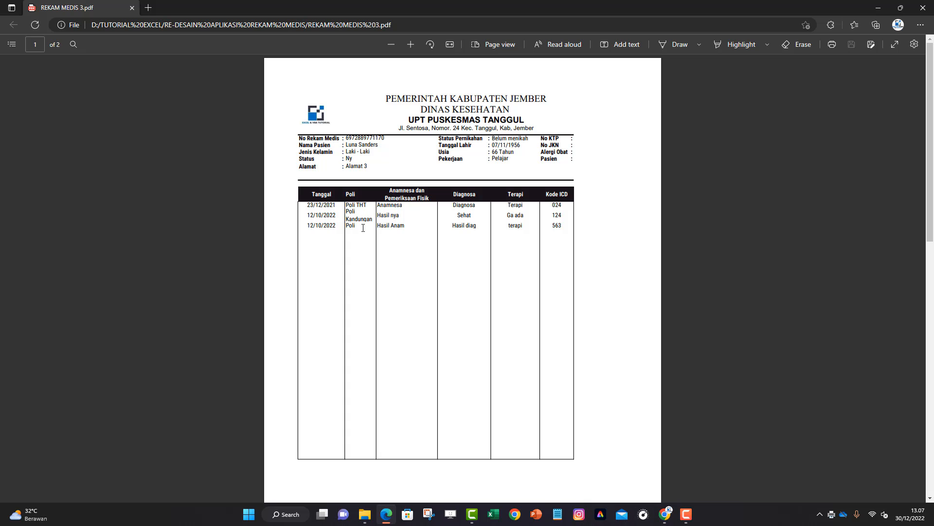
scroll(363, 228, down, 8)
scroll(365, 241, up, 3)
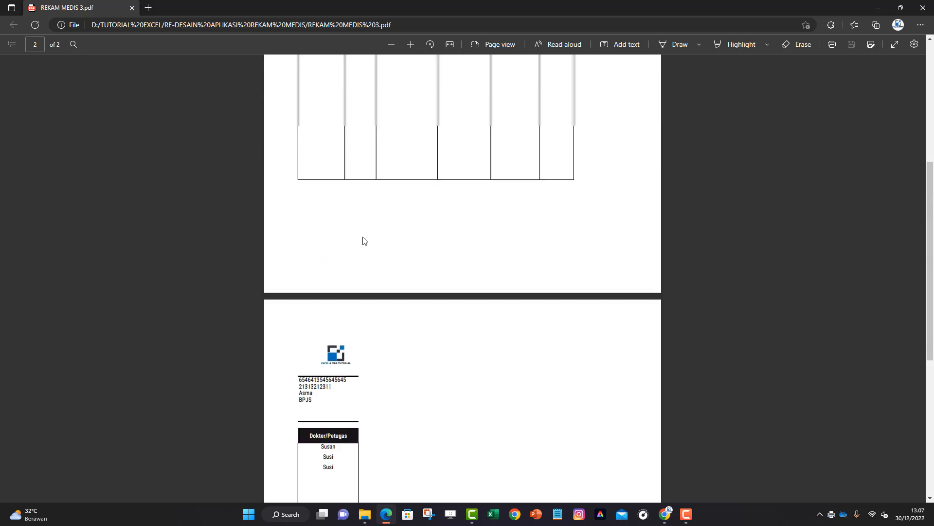
scroll(365, 241, up, 5)
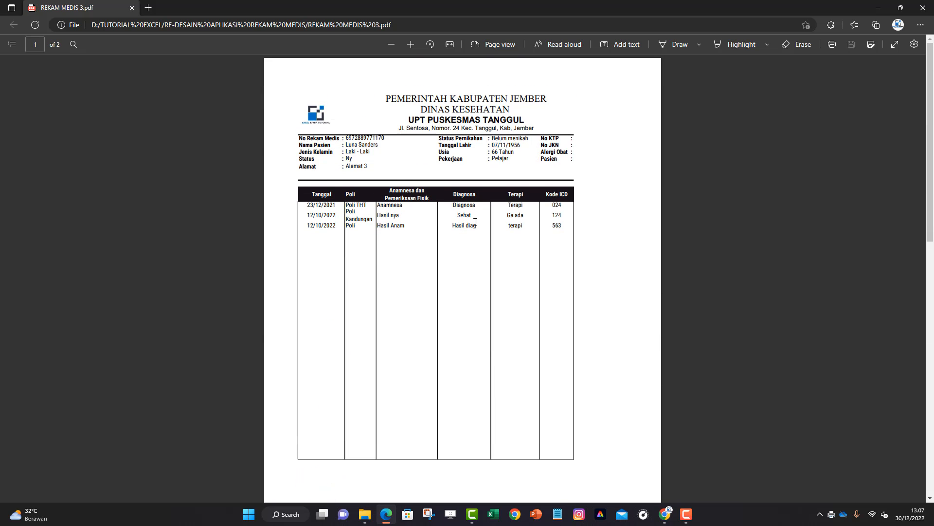
scroll(556, 209, down, 5)
scroll(483, 236, down, 3)
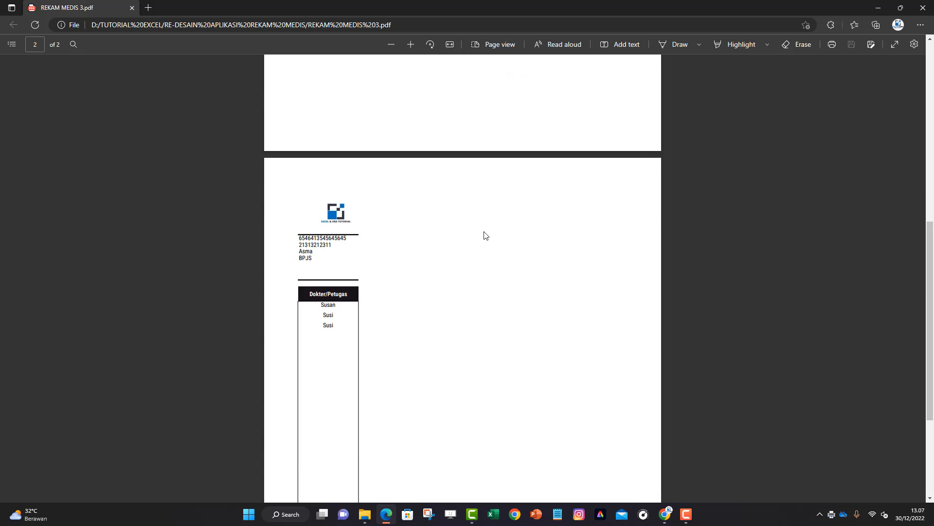
scroll(361, 273, up, 9)
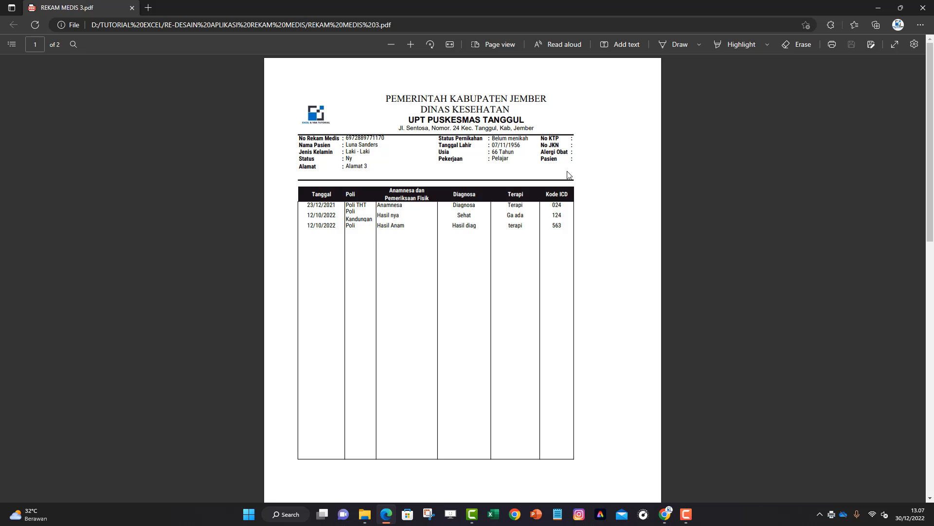
Close the PDF viewer and file browser, then reset the form to list all 14 records
click(876, 7)
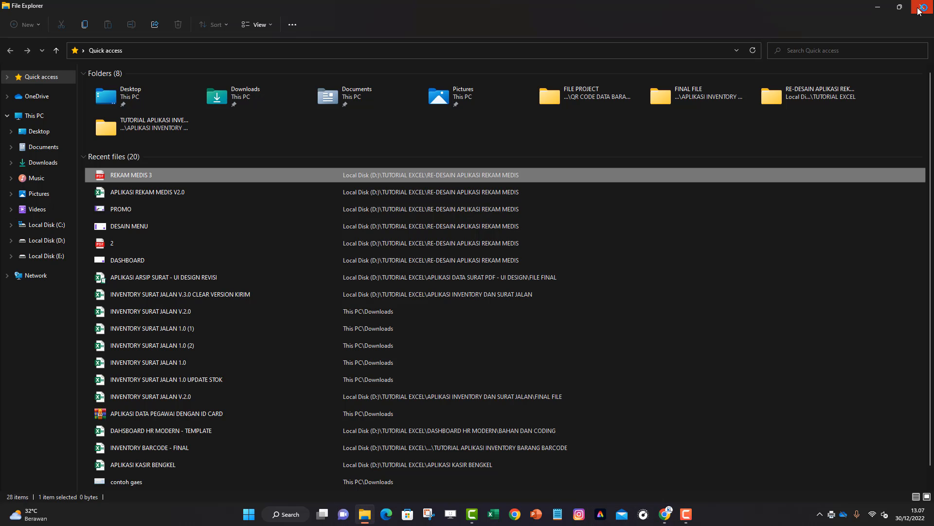
click(874, 7)
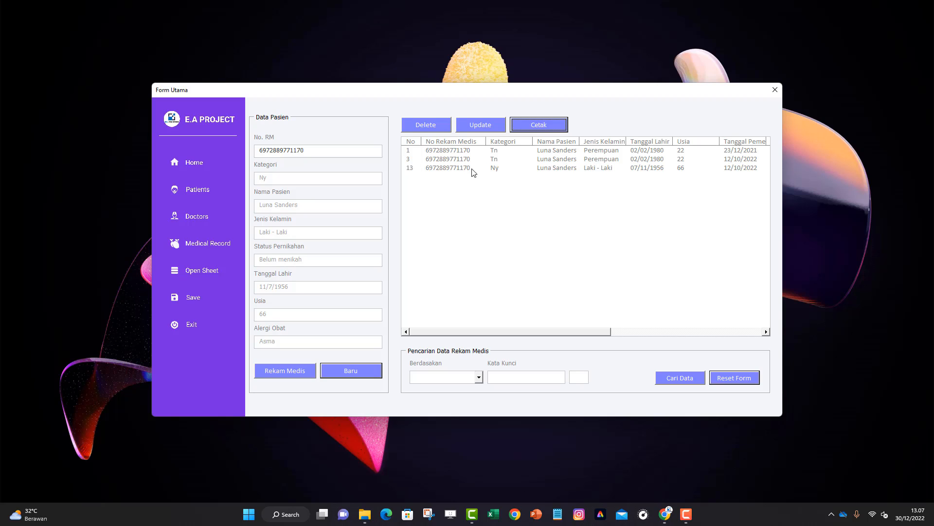
click(731, 377)
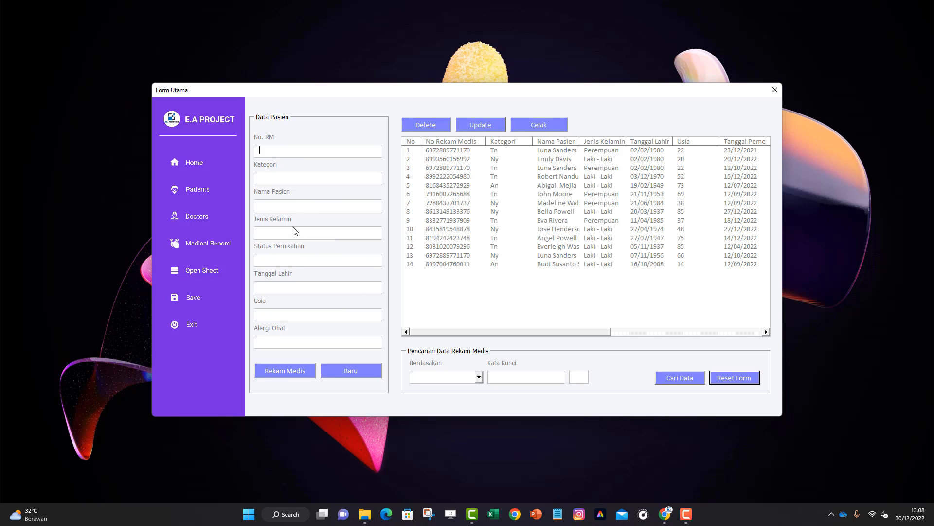
click(197, 191)
click(201, 219)
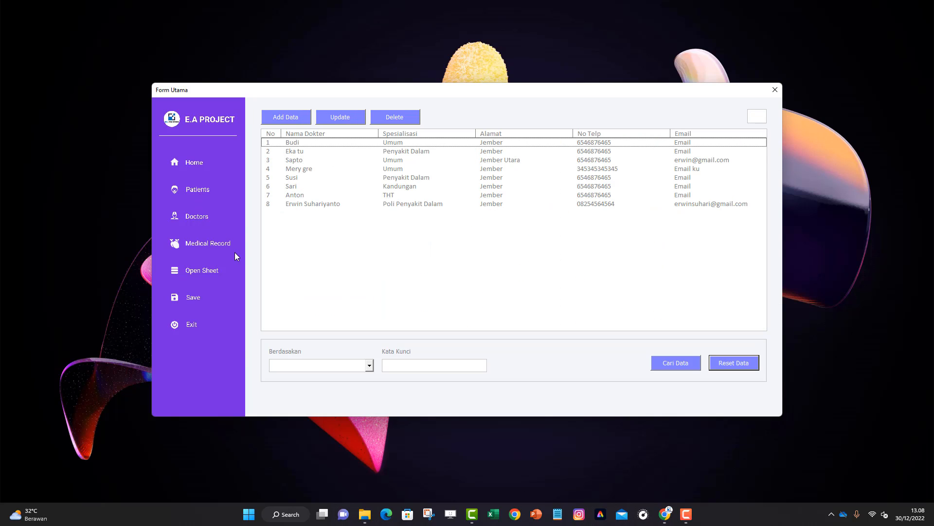
click(220, 248)
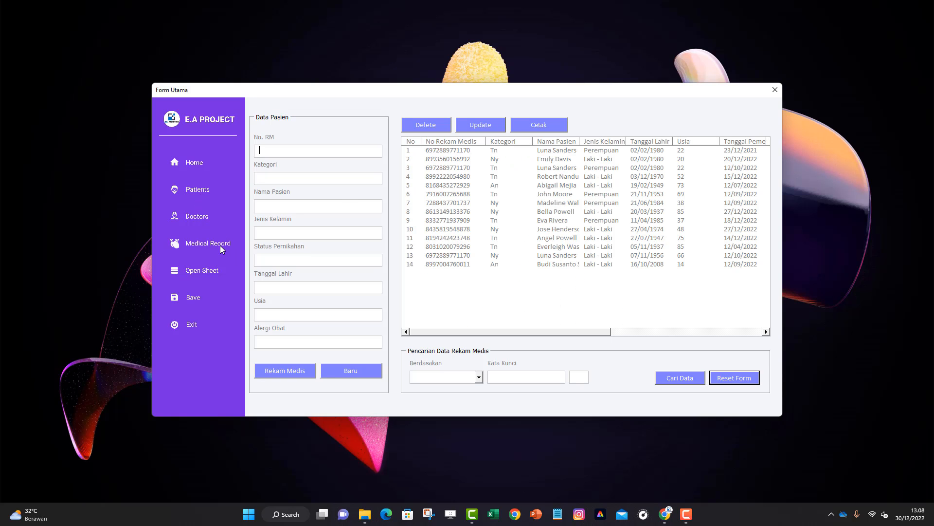